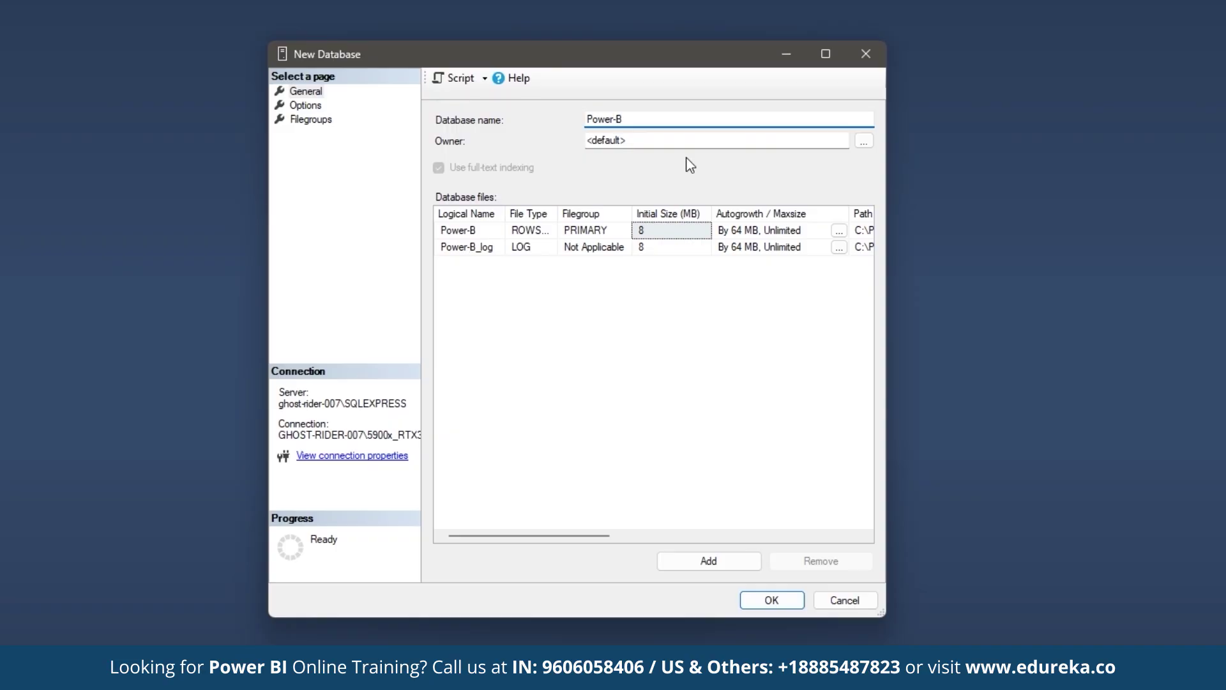
Finish creating the Power-BI_DB database, expand its contents and open a new query for it
click(794, 600)
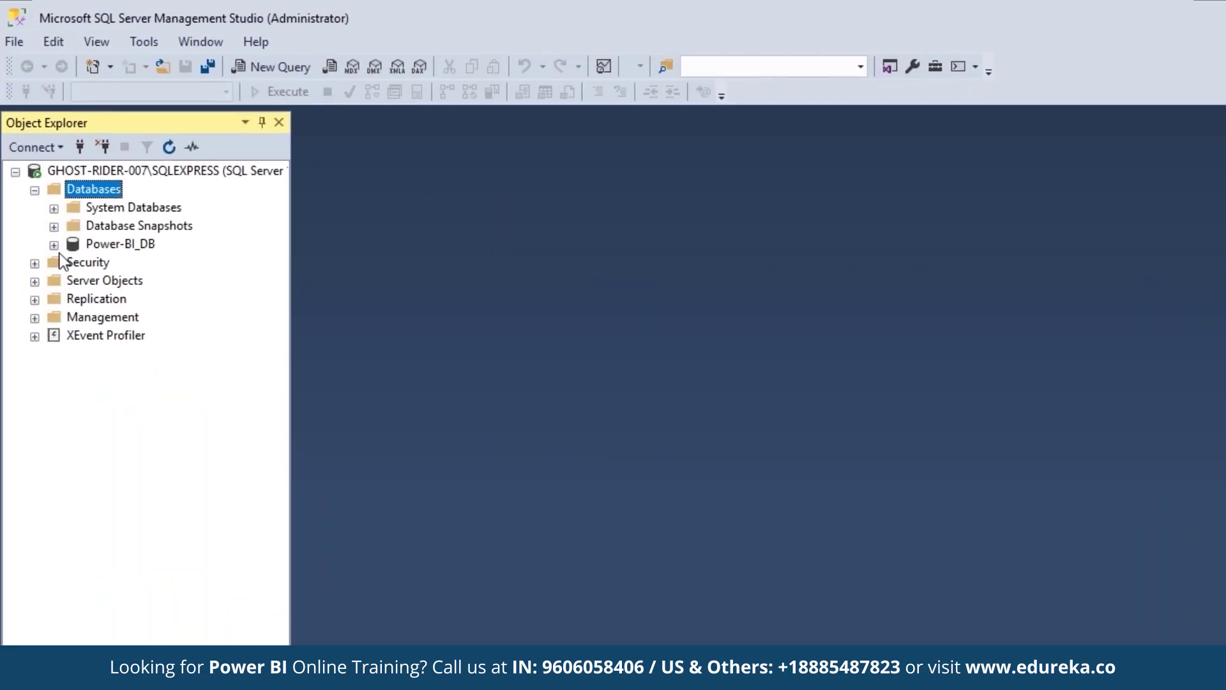
click(54, 244)
right_click(145, 246)
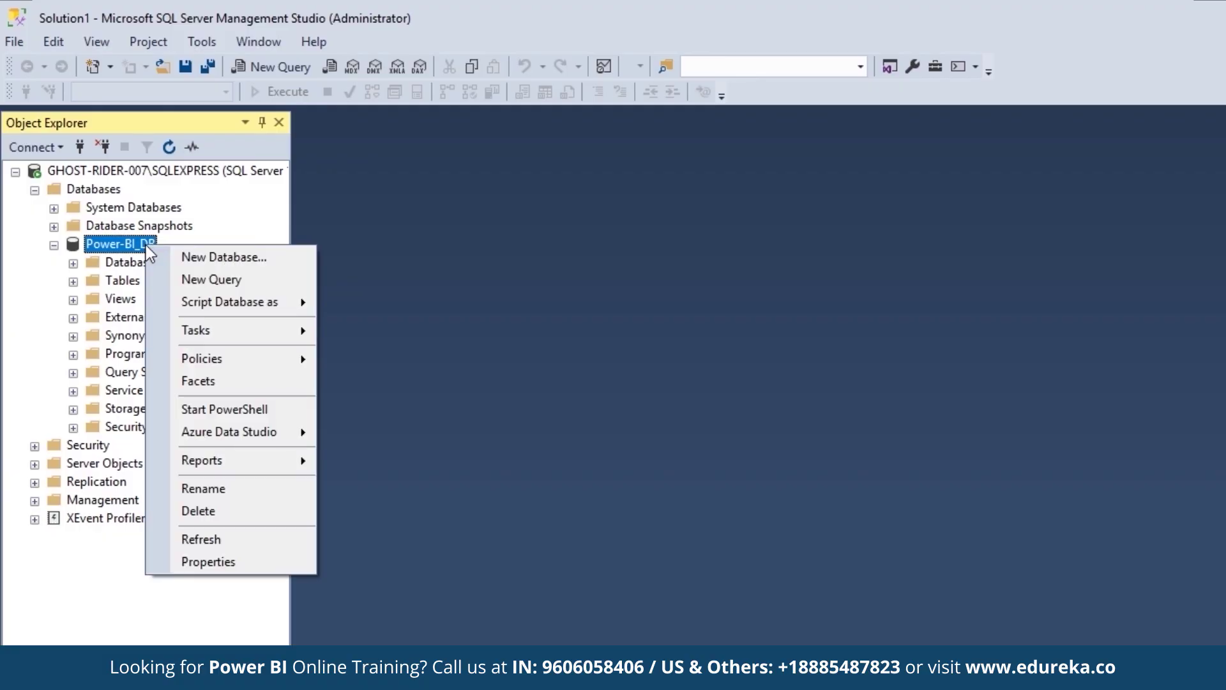
click(299, 279)
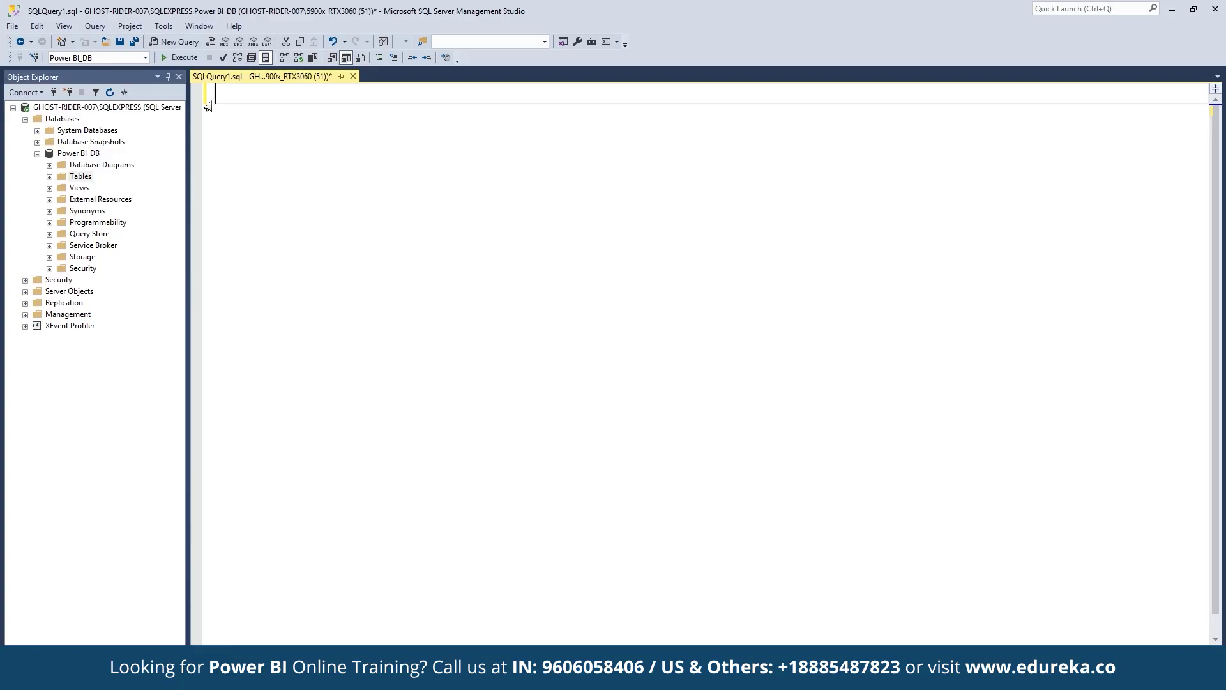
Begin a CREATE TABLE statement for SalesData with columns ID INT NOT NULL PRIMARY KEY and Product VARCHAR(255) NOT NULL
text(CREATE TABLE SalesData ()
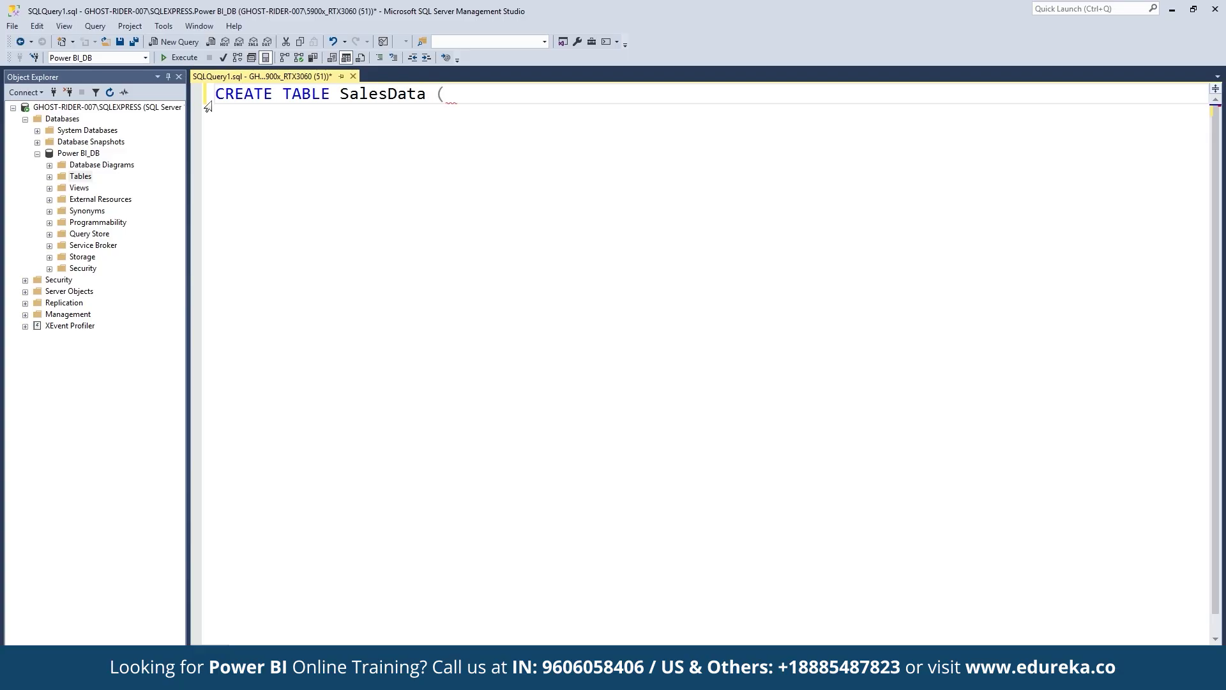
key(Return)
text(ID INT NOT)
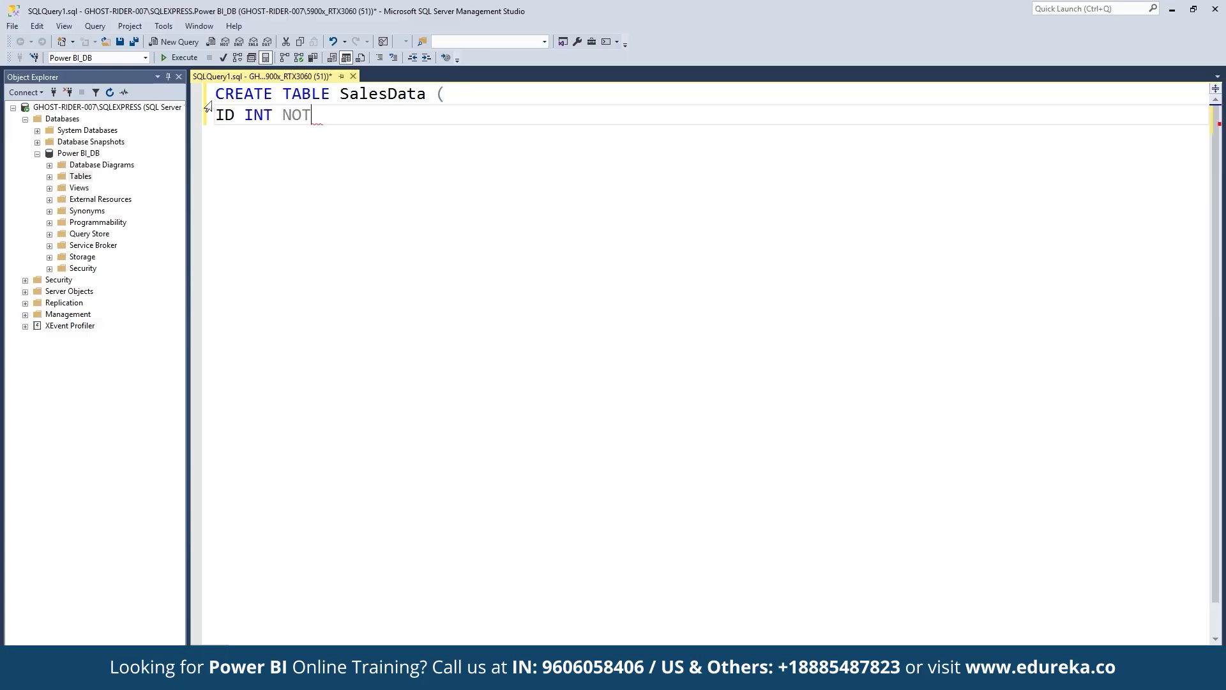
text( NULL PRIMARY)
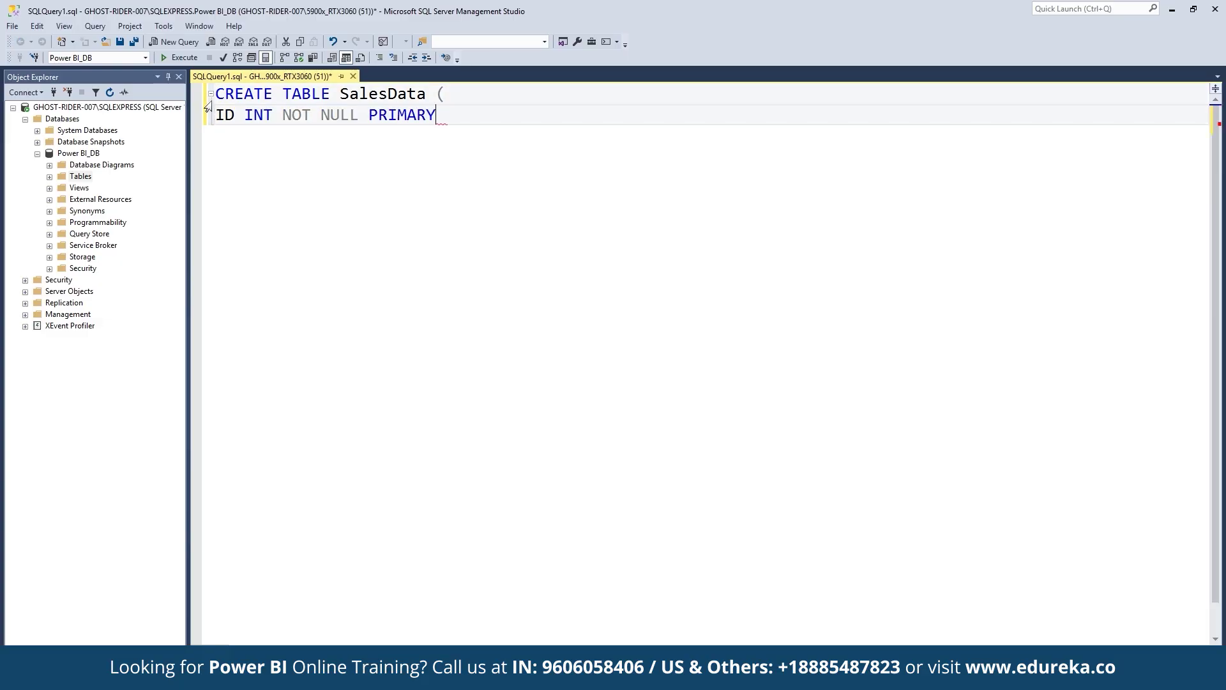
text( KEY,)
key(Return)
text(Product VARCHAR(2)
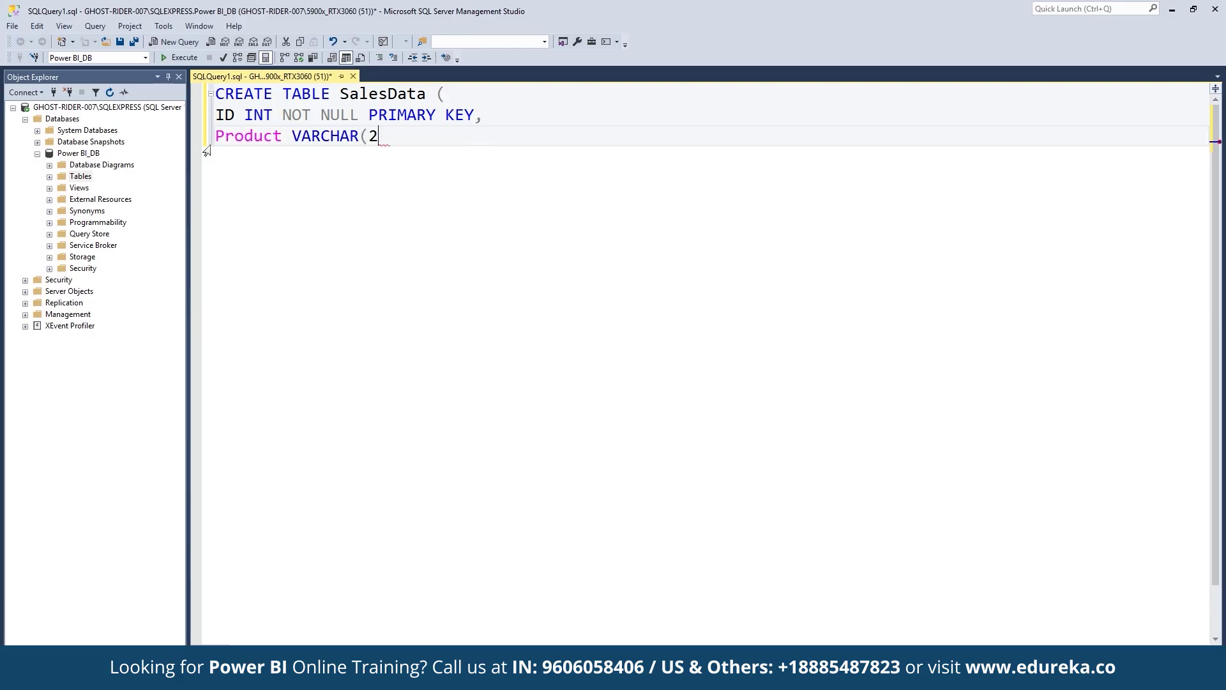
text(55) NOT NULL,)
key(Return)
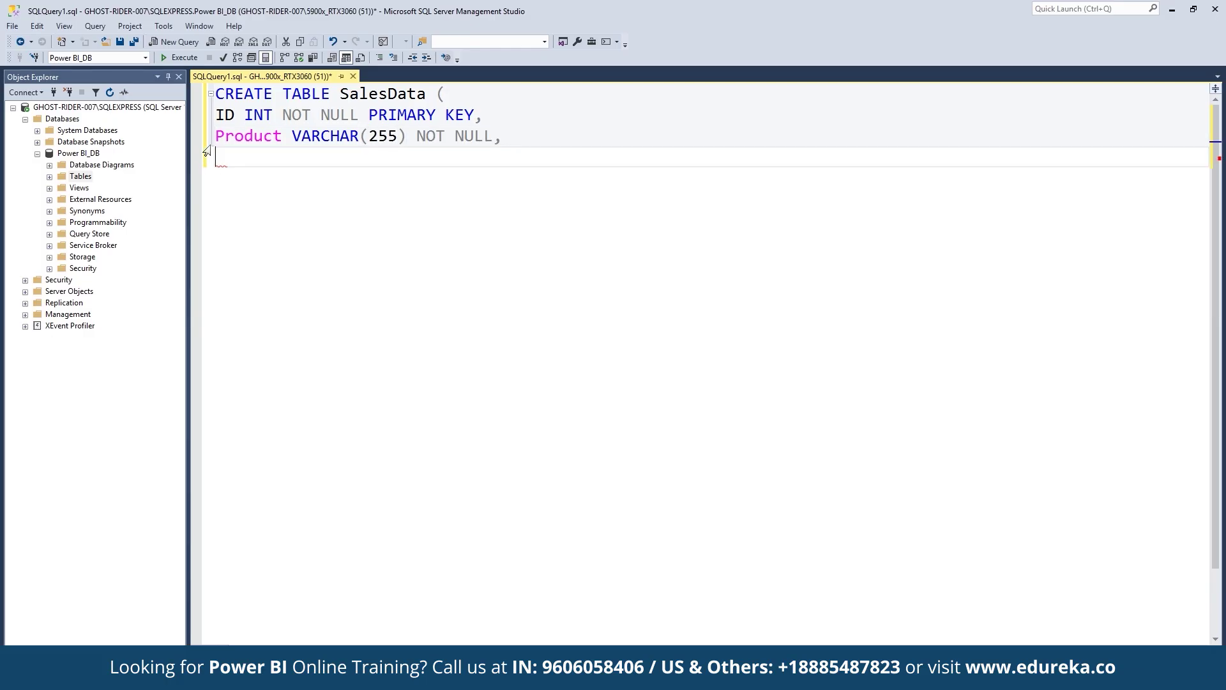
Add the columns Region VARCHAR(100) NULL and Sales DECIMAL(18,2) NOT NULL to the SalesData definition
text(Region VARCHAR(100) NULL,)
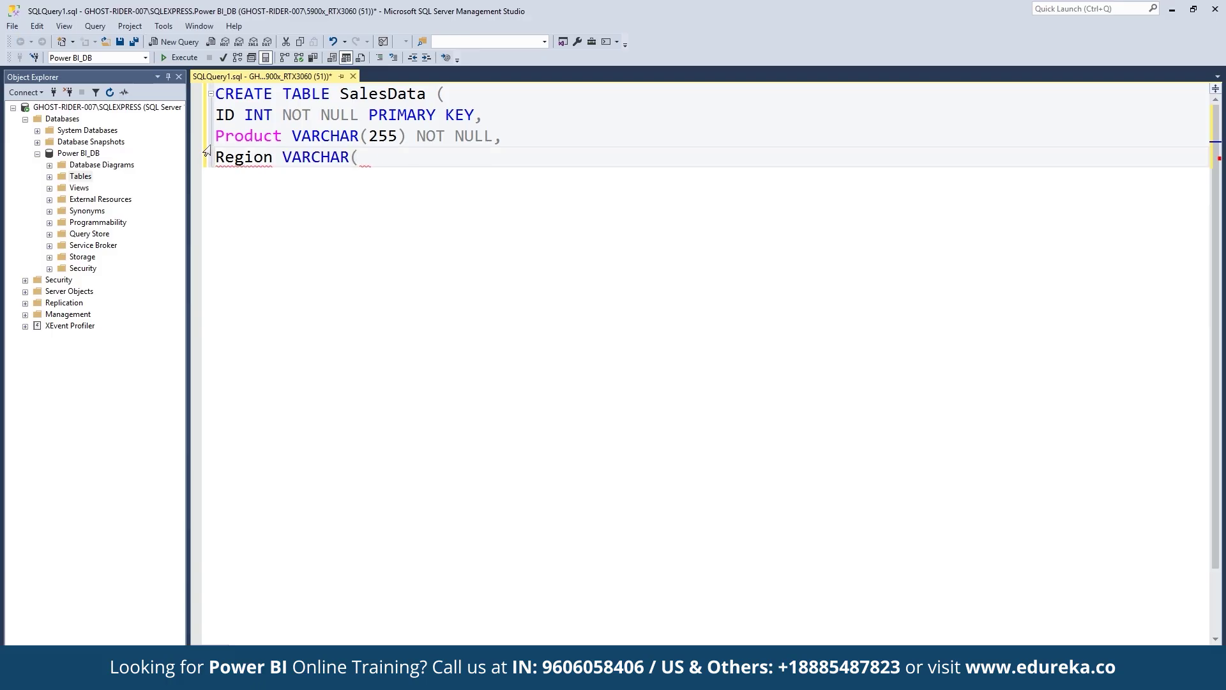
key(Return)
text(S)
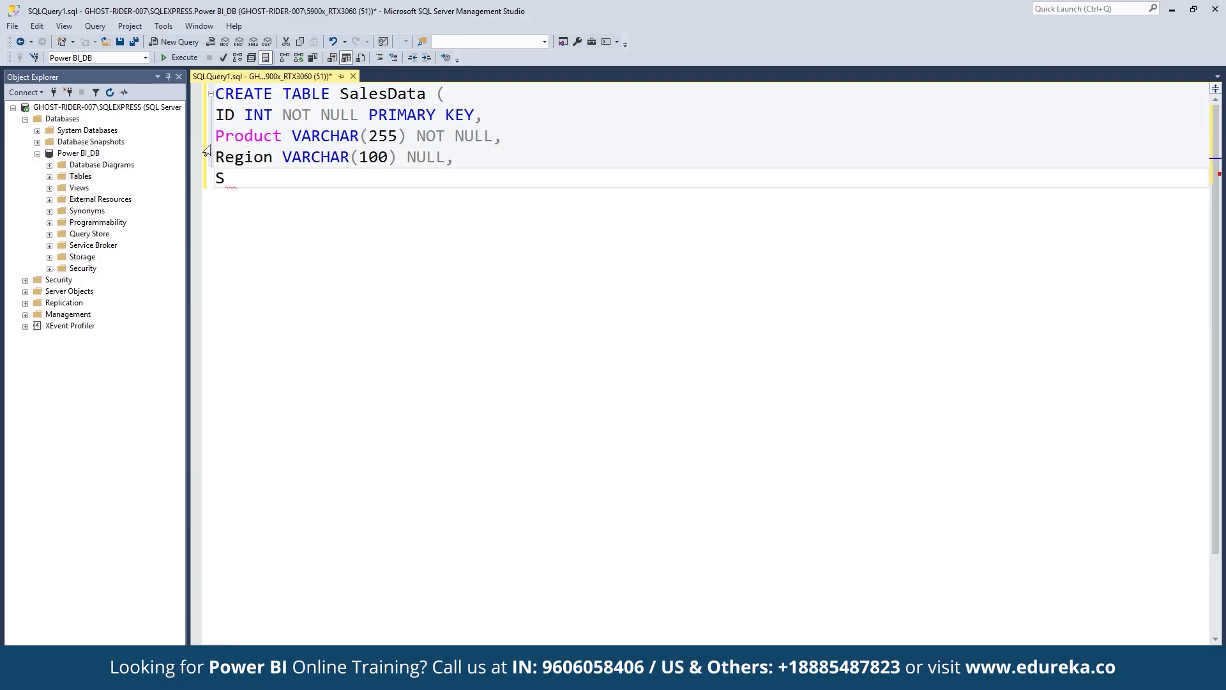
text(ales DECIMAL)
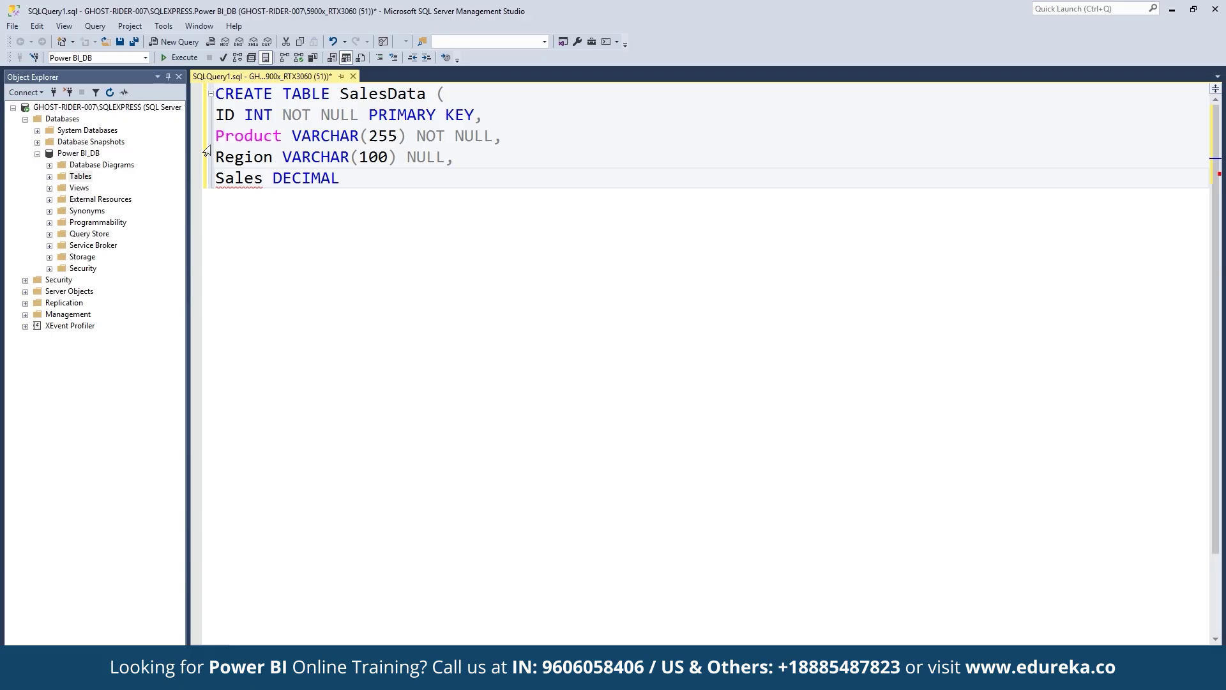
text((18,2) NOT NULL,)
key(Return)
Complete the SalesData definition with Profit DECIMAL(18,2) NULL and execute the whole CREATE TABLE statement
text(Profit D)
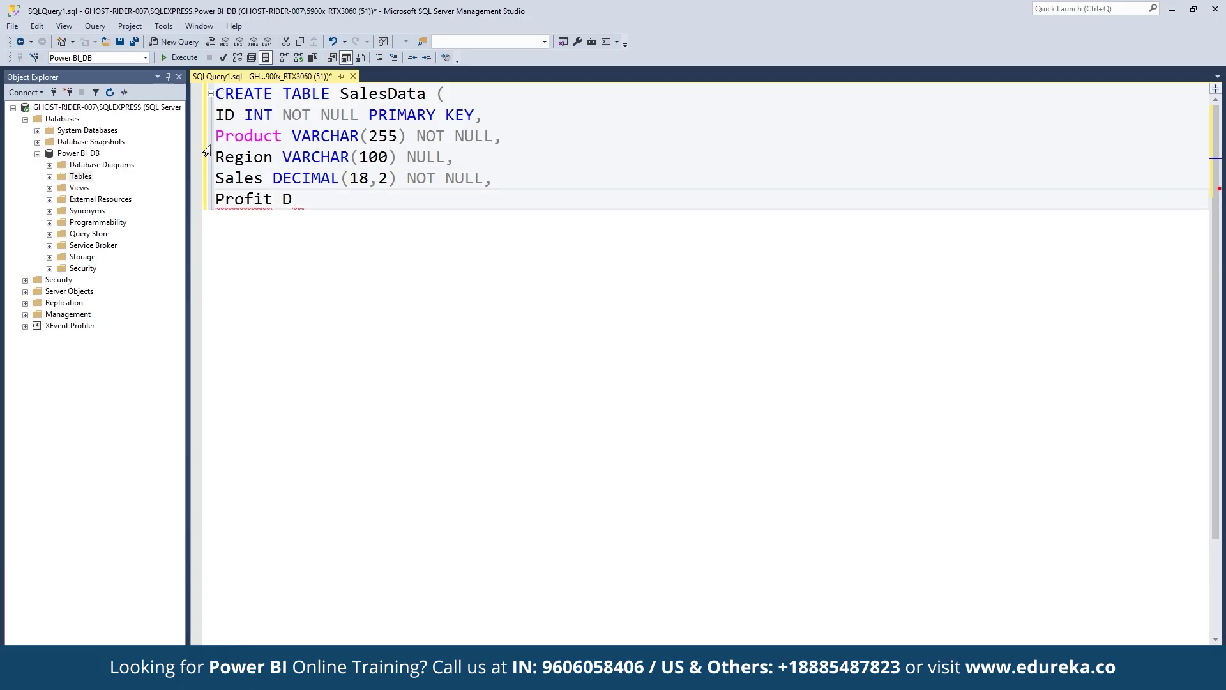
text(ECIMAL(18,2) NULL)
key(Return)
text();)
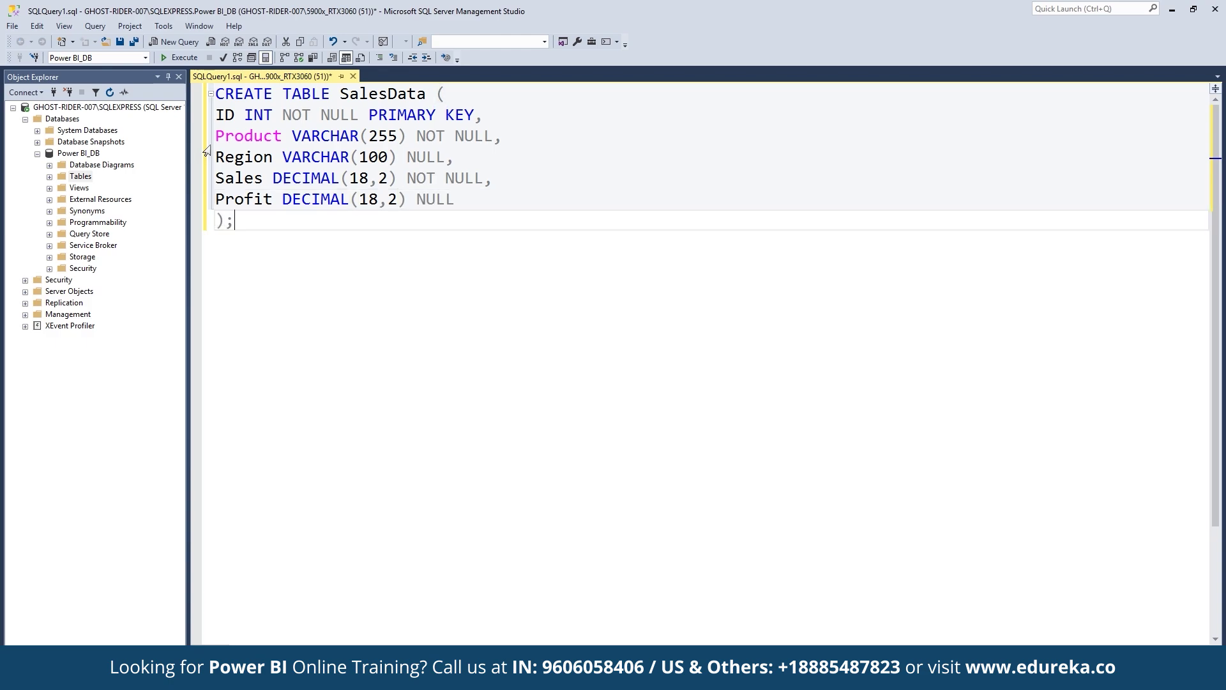
drag(259, 227, 216, 94)
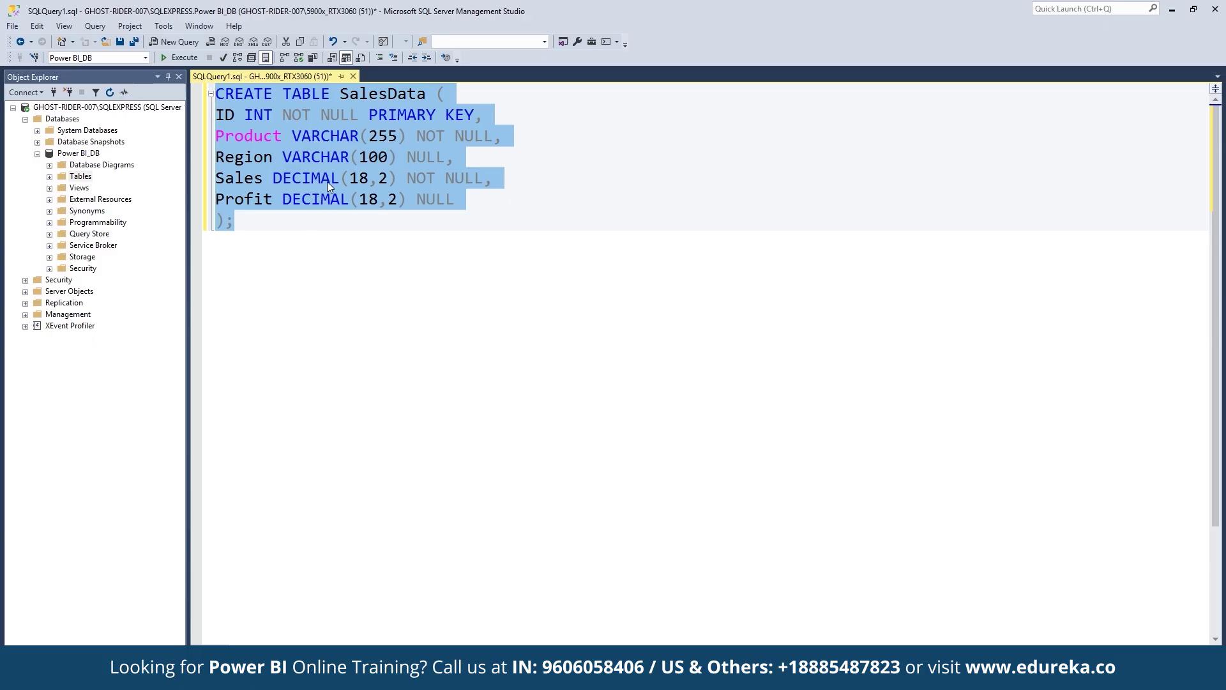
click(172, 59)
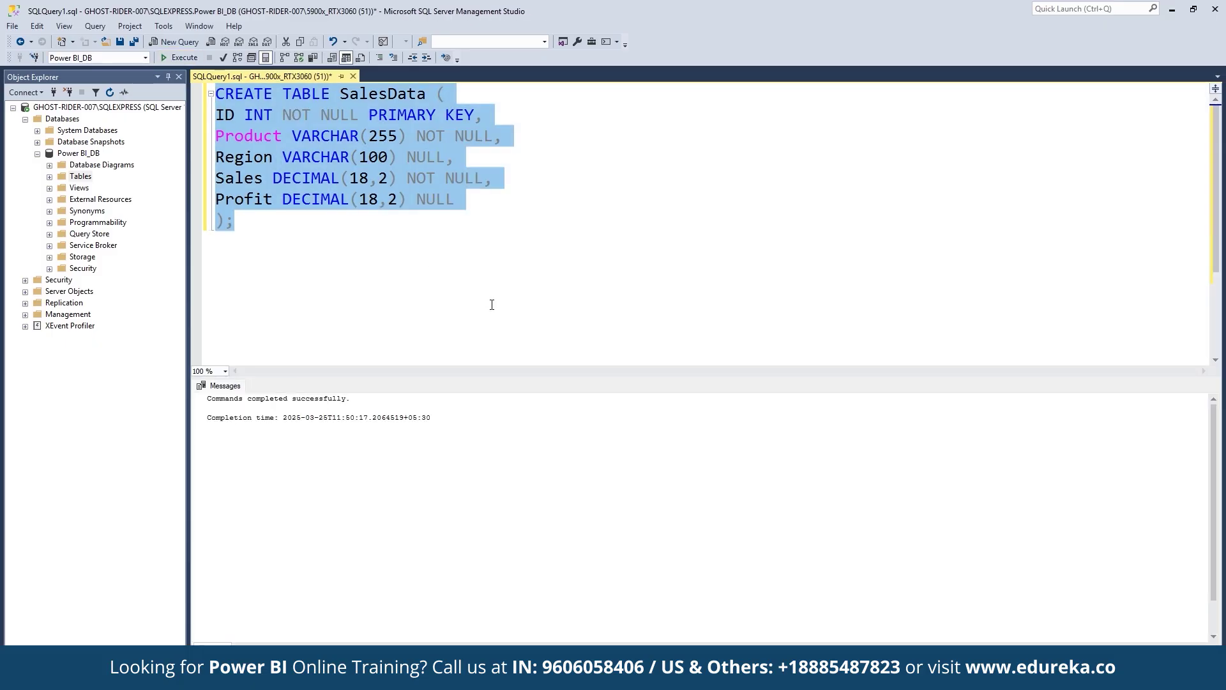
Consult sales_data.csv in Excel and write an insert into SalesData with values '1', 'Laptop', 'North', '50000', '8000' below the table definition
click(348, 247)
key(Return)
key(Return)
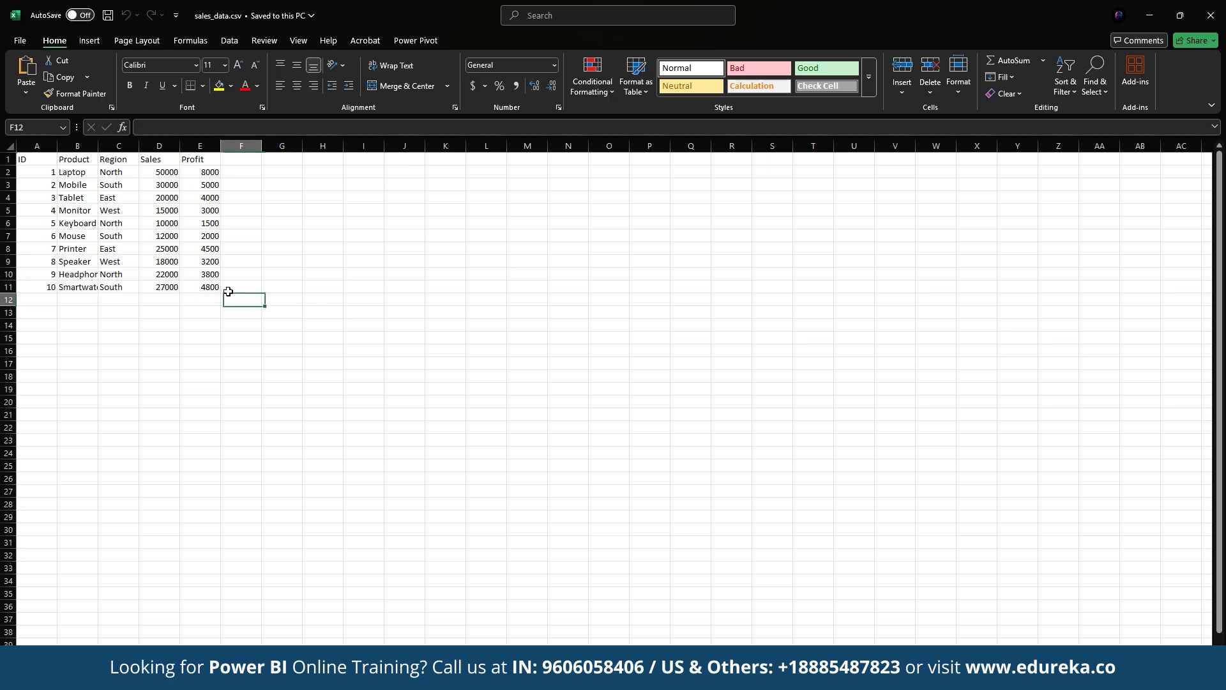
drag(240, 299, 22, 159)
click(269, 238)
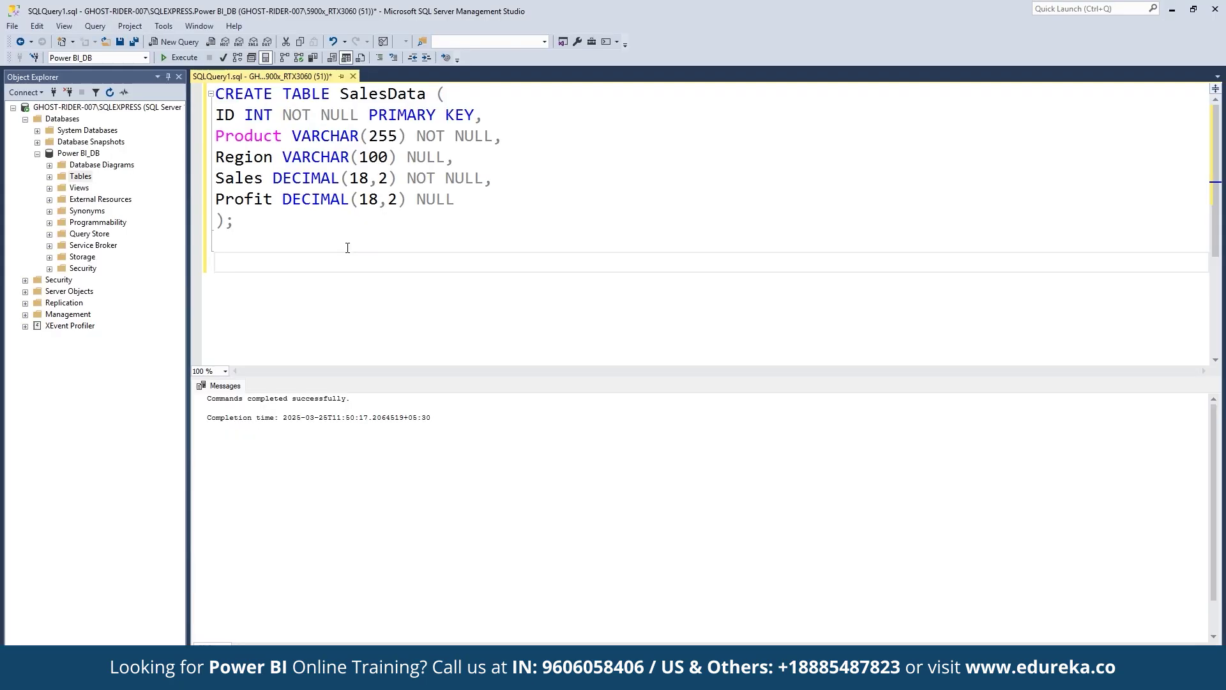
text(insert into Sa)
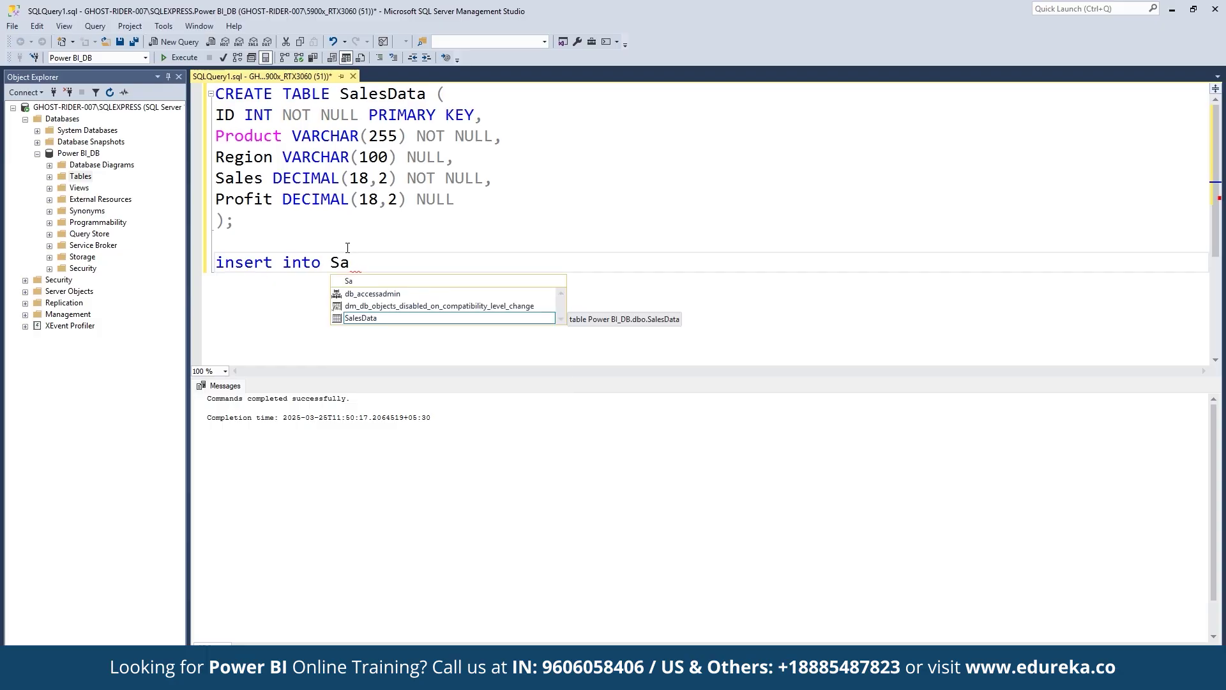
double_click(392, 320)
text(values ()
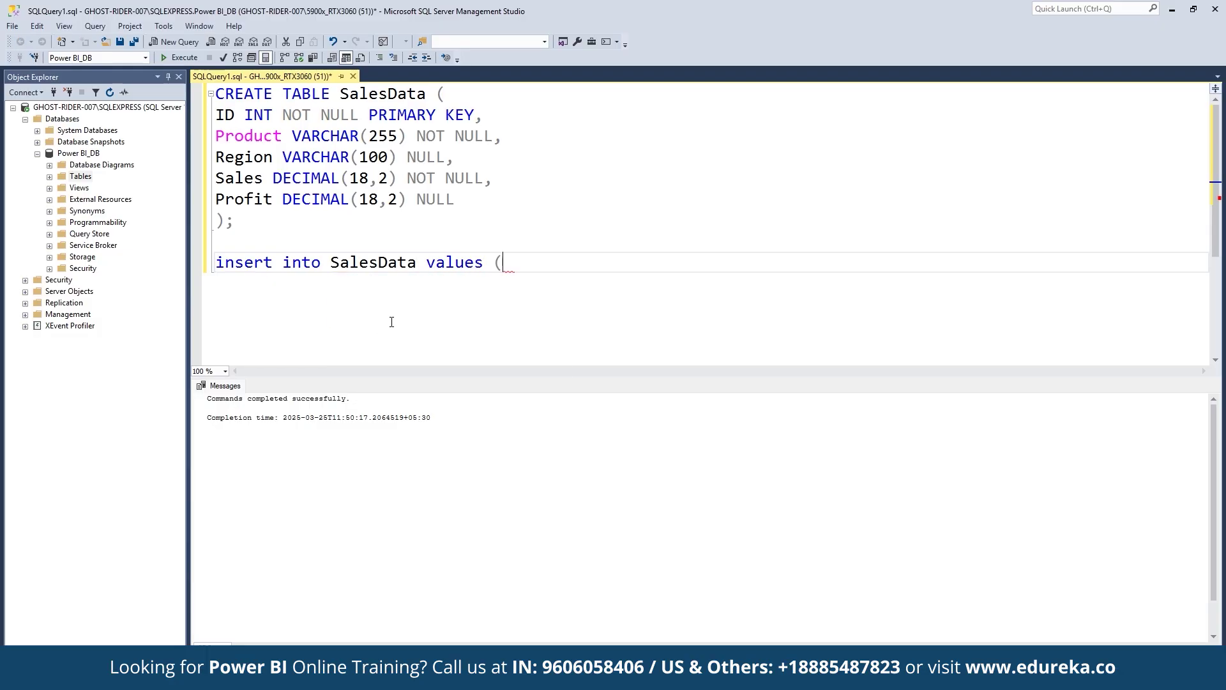
text('1', 'Laptop', 'North', '50000', '8000'))
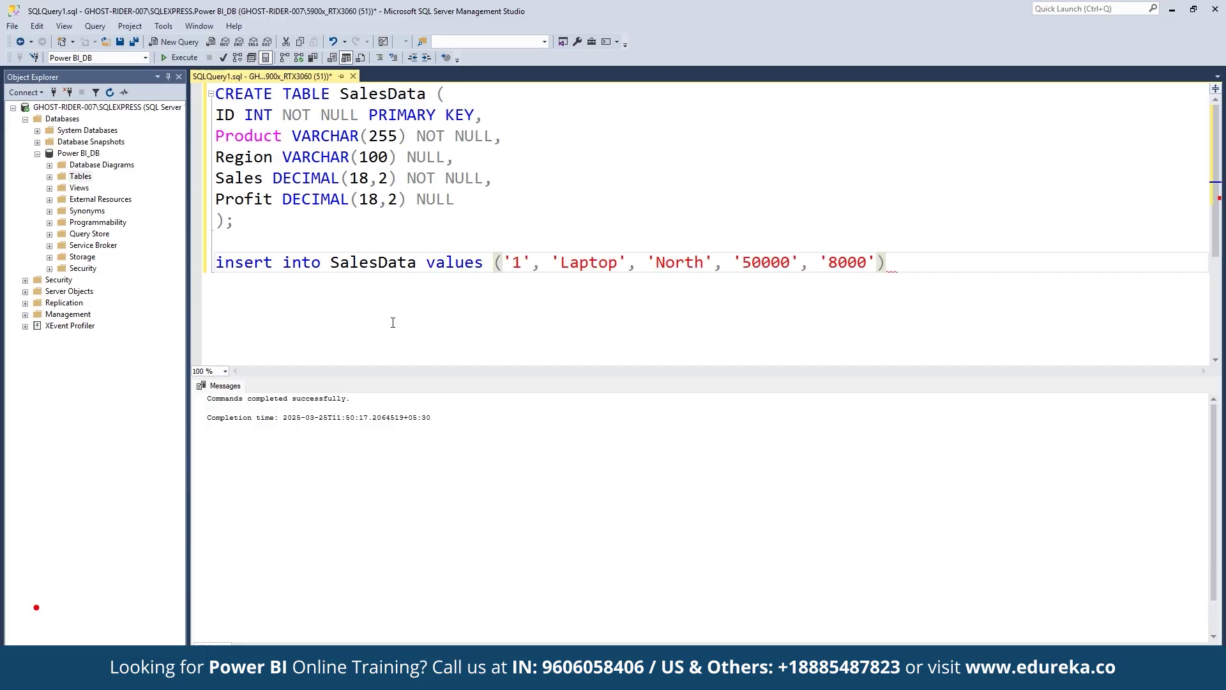
Add a select * from SalesData query on the line below the insert statement
key(Return)
text(select)
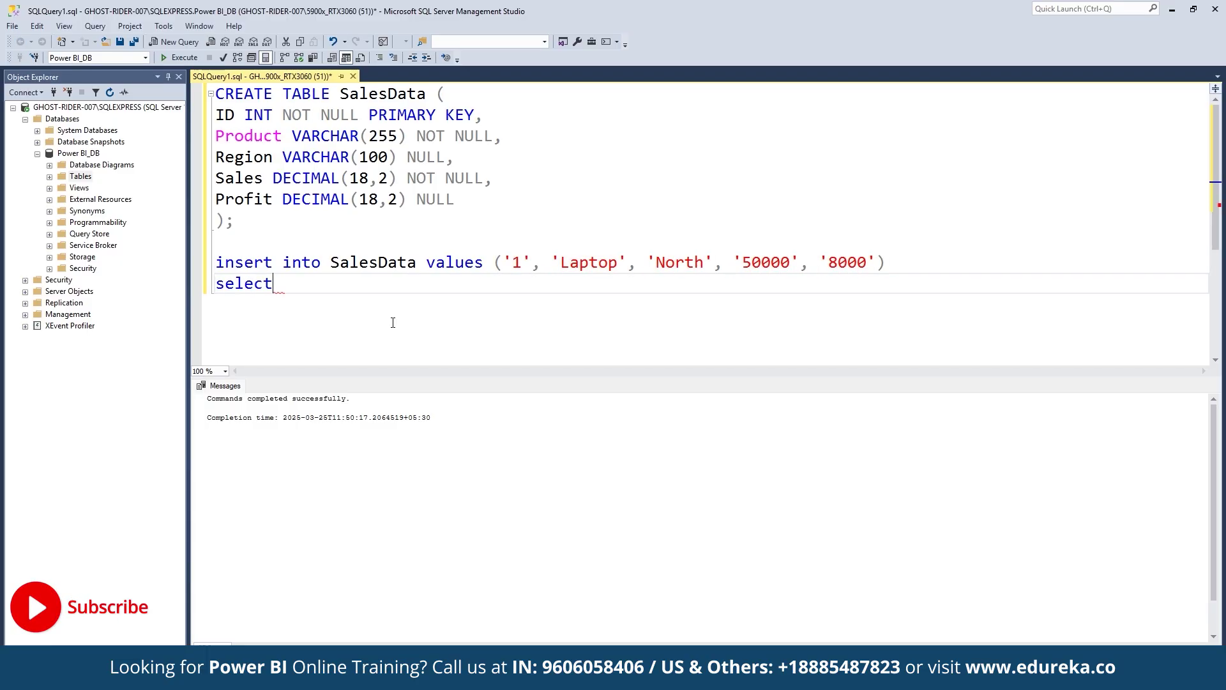
text( *from Sal)
key(Tab)
Execute only the Laptop insert statement and run the SalesData select query on its own
drag(885, 263, 218, 265)
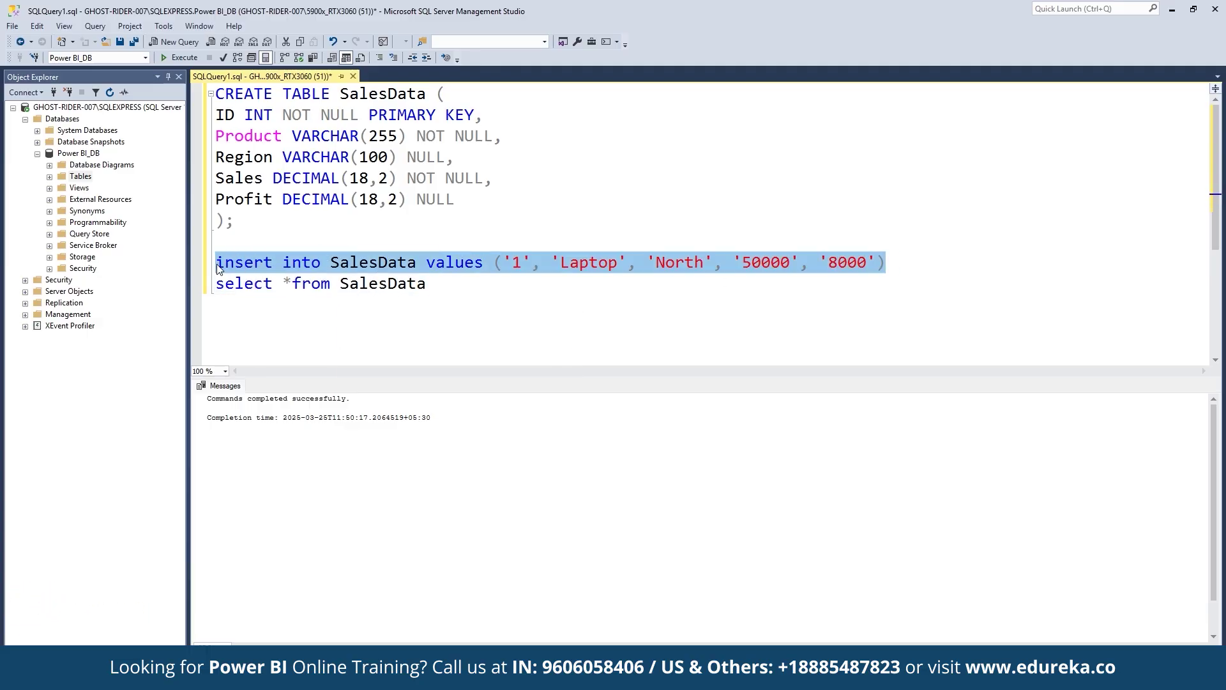
click(179, 58)
drag(444, 285, 215, 284)
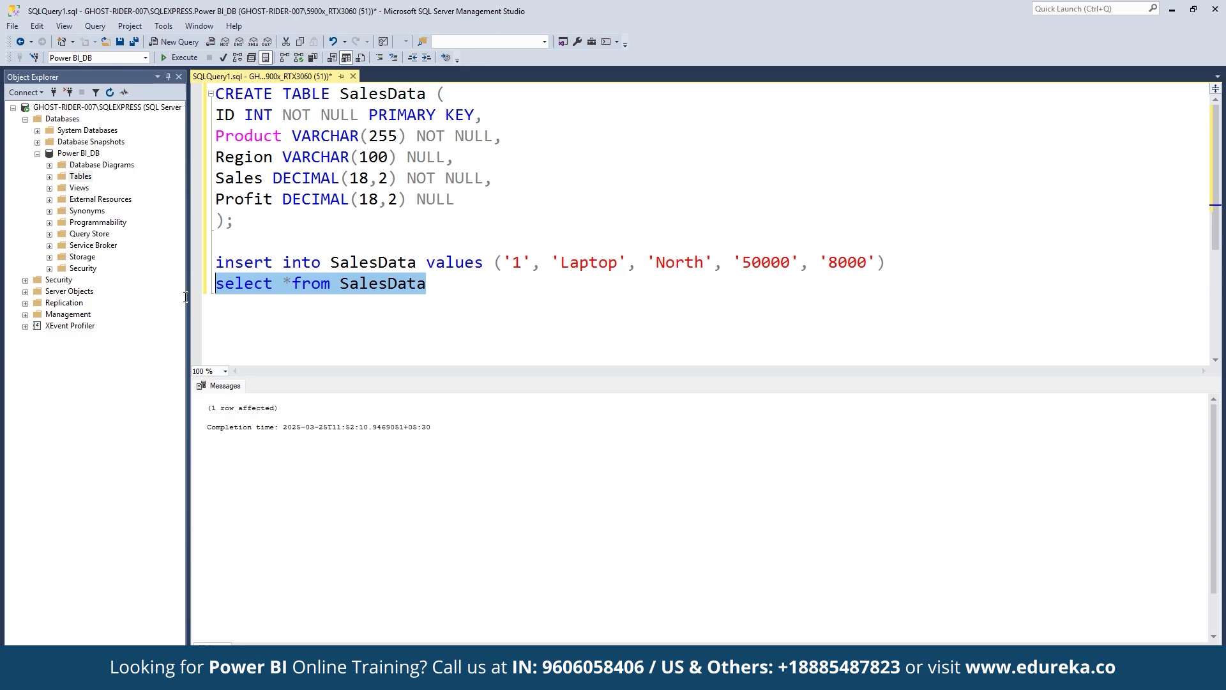
click(180, 57)
Add and execute insert statements for SalesData rows 2 to 10, Mobile through Smartwatch, and rerun the select query alone
click(426, 283)
scroll(447, 283, down, 3)
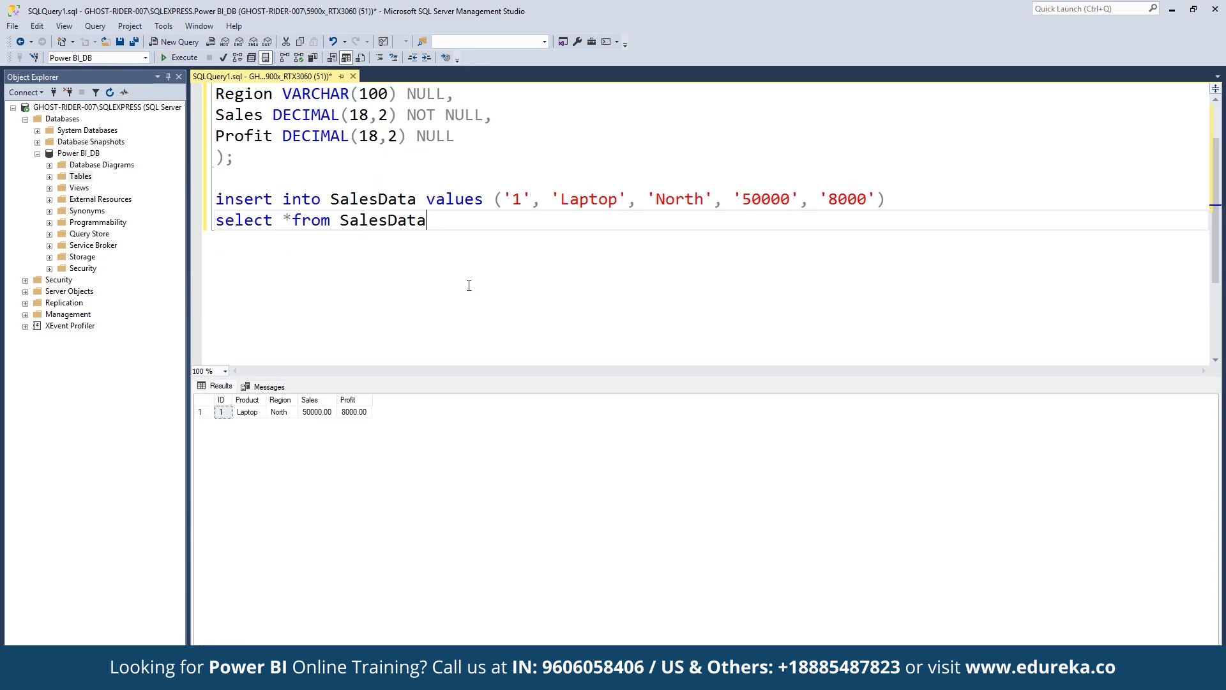
text(insert into SalesData values ('2',    'Mobile',    'South',    '30000',    '5000') insert into SalesData values ('3',    'Tablet',    'East',    '20000',    '4000') insert into SalesData values ('4',    'Monitor',    'West',    '15000',    '3000') insert into SalesData values ('5',    'Keyboard',    'North',    '10000',    '1500') insert into SalesData values ('6',    'Mouse',    'South',    '12000',    '2000') insert into SalesData values ('7',    'Printer',    'East',    '25000',    '4500') insert into SalesData values ('8',    'Speaker',    'West',    '18000',    '3200') insert into SalesData values ('9',    'Headphones',    'North',    '22000',    '3800') insert into SalesData values ('10',    'Smartwatch',    'South',    '27000',    '4800'))
drag(1052, 283, 215, 115)
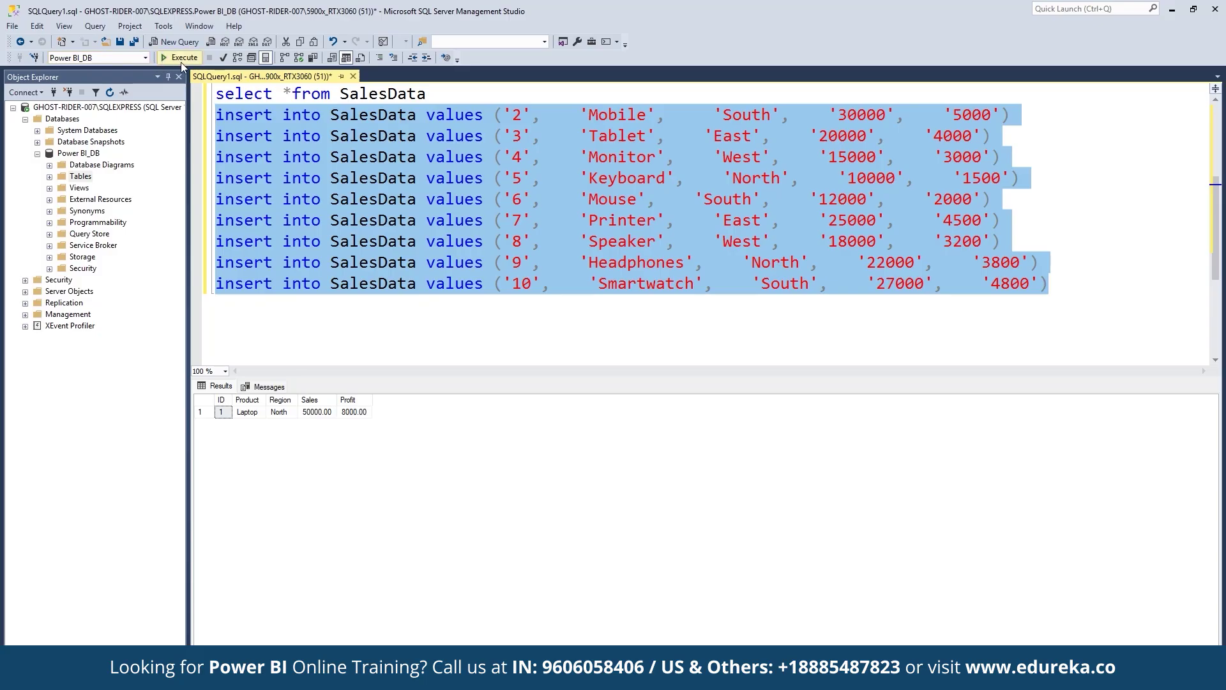
click(181, 62)
drag(426, 94, 187, 102)
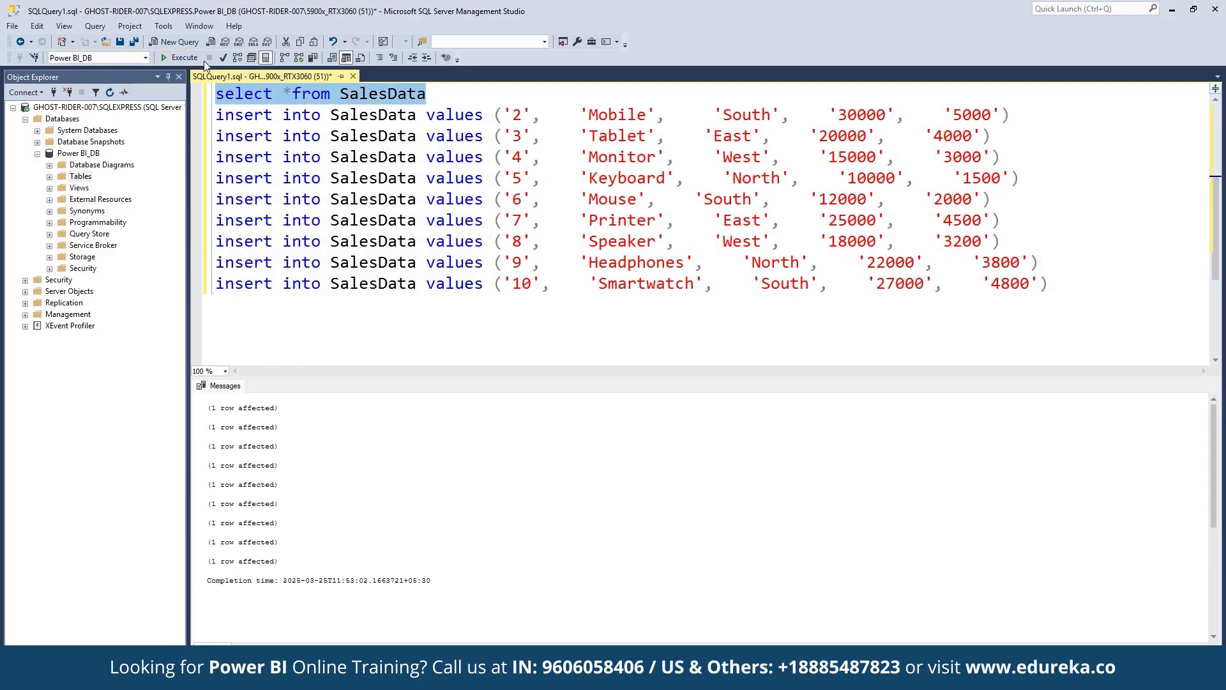
click(183, 57)
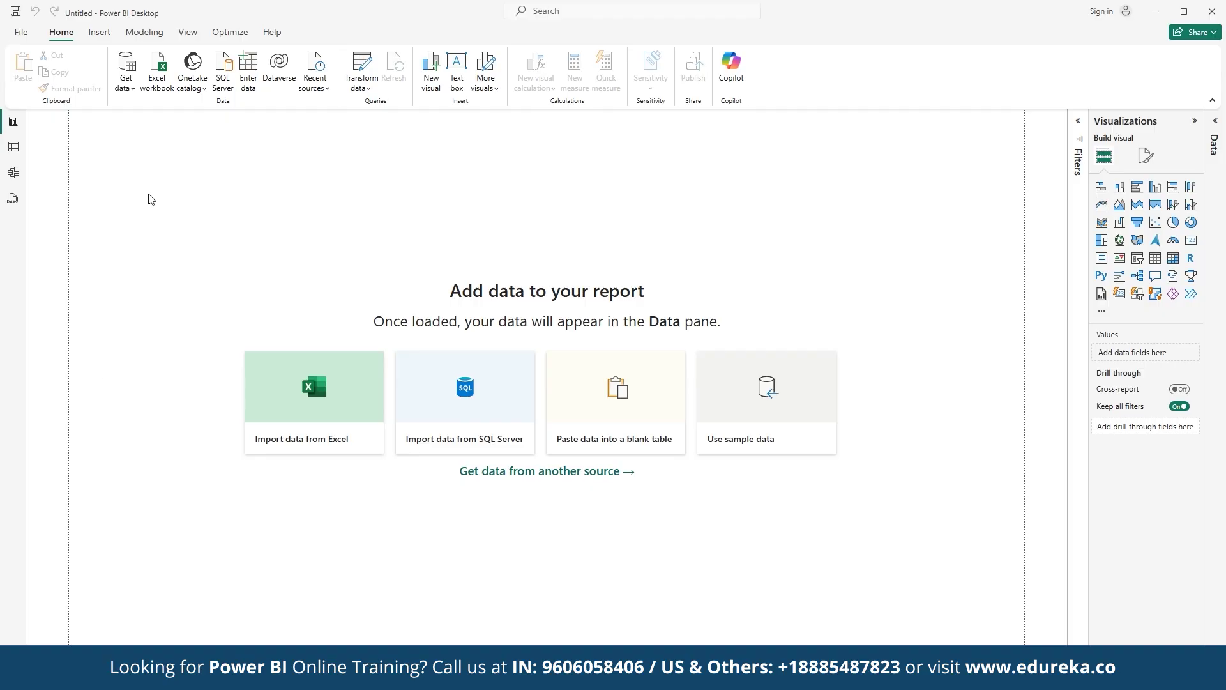
Start a SQL Server database connection in Power BI Desktop and look up the server name in the server properties in SQL Server Management Studio
click(125, 84)
click(161, 213)
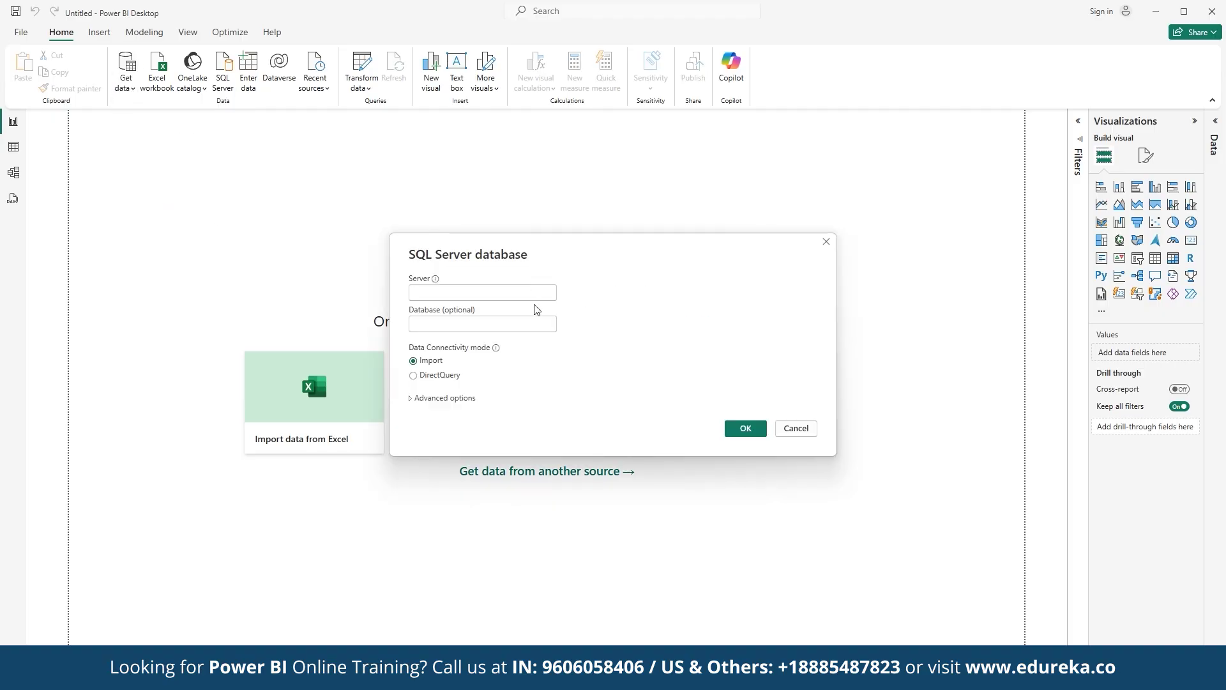
right_click(90, 108)
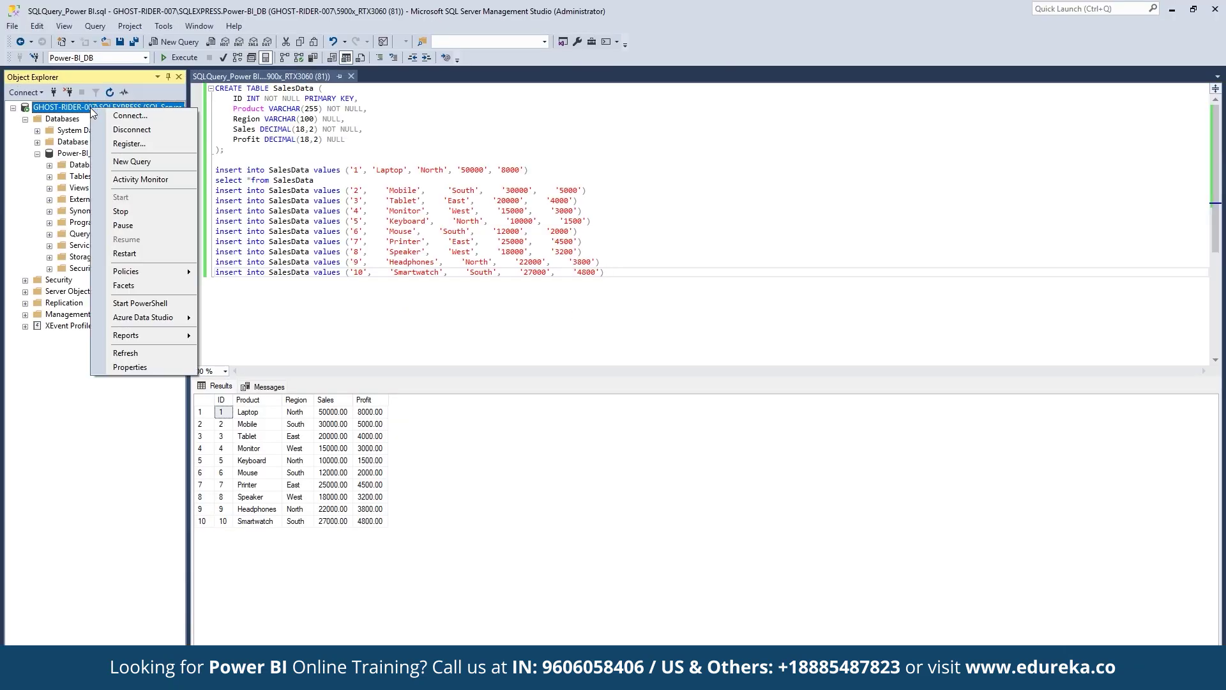
click(155, 365)
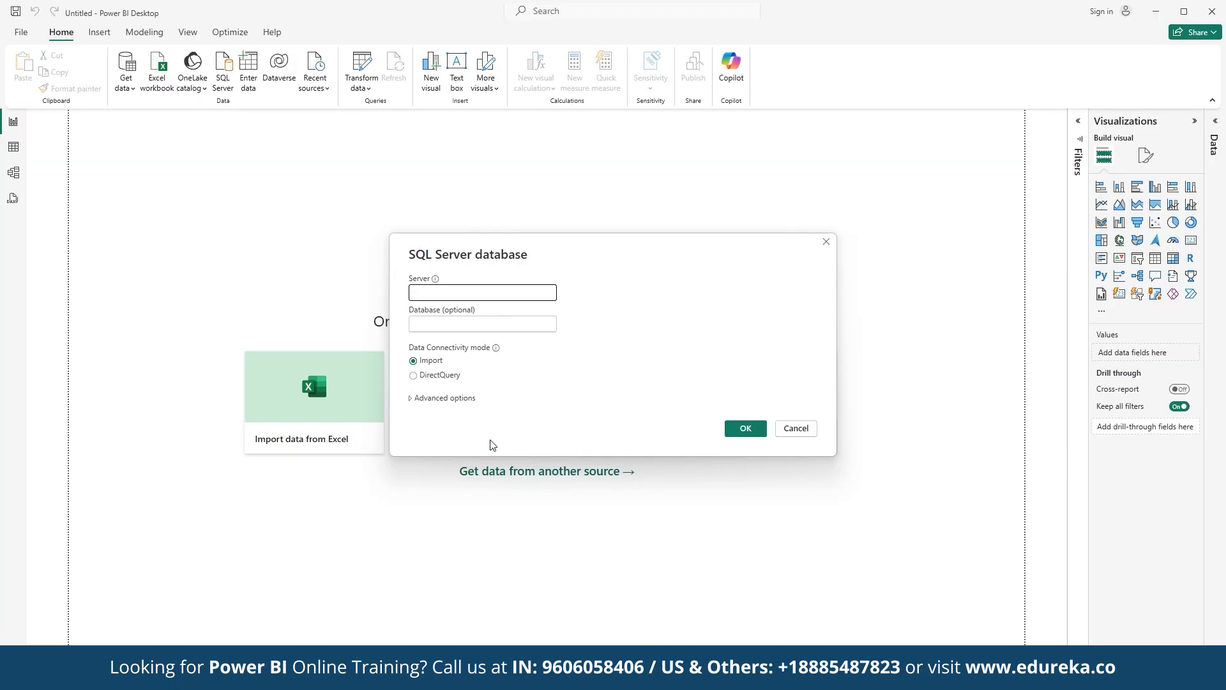
Connect Power BI Desktop to server ghost-rider-007\SQLEXPRESS in Import mode using the current Windows credentials
text(ghost-rider-007\SQLEXPRESS)
click(751, 428)
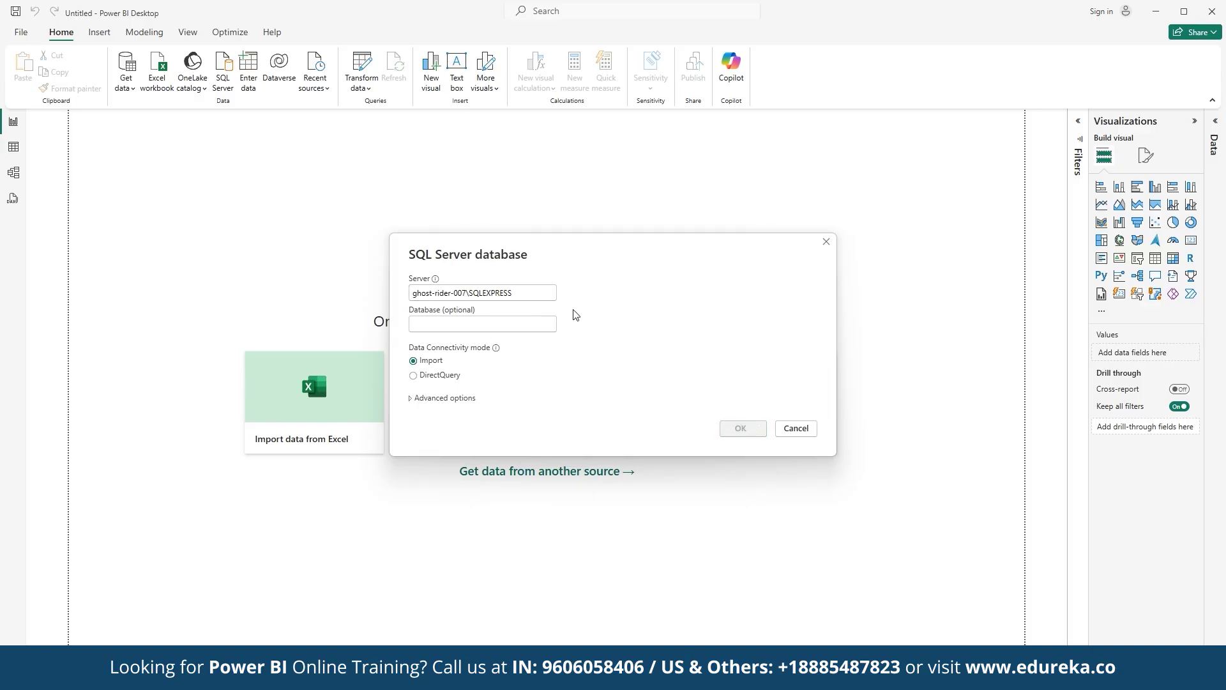
click(754, 420)
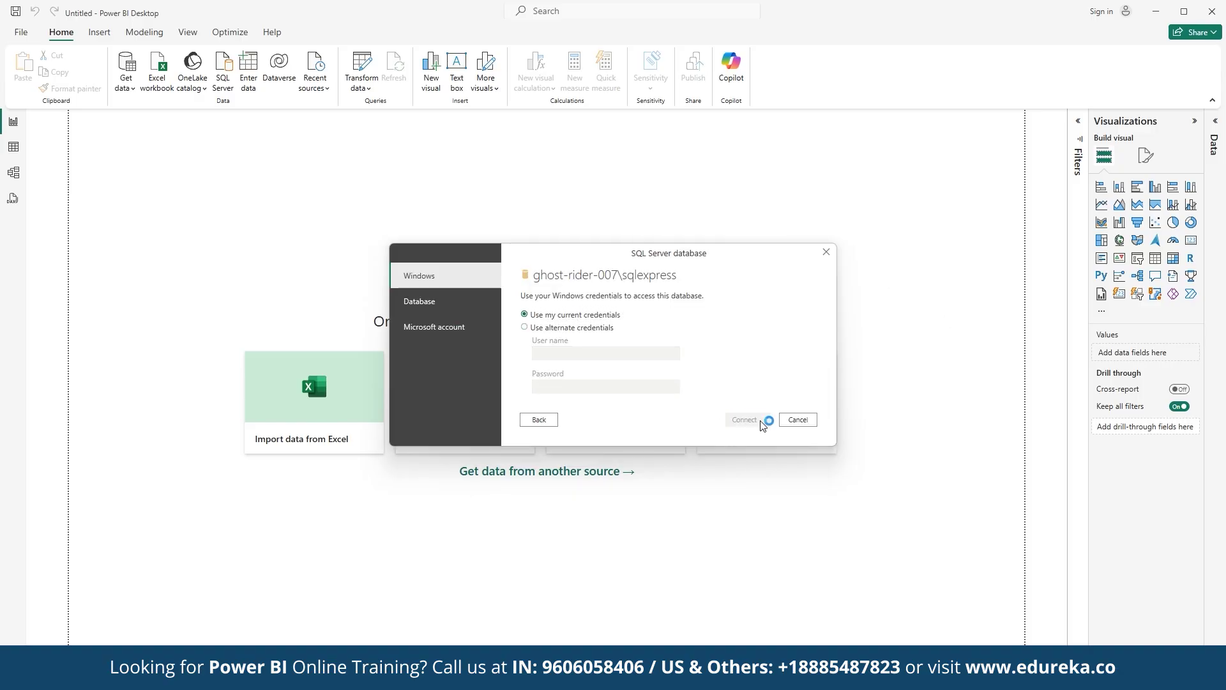
click(728, 377)
Load the SalesData table from the Power-BI_DB database and show it in the table view
click(367, 231)
click(415, 245)
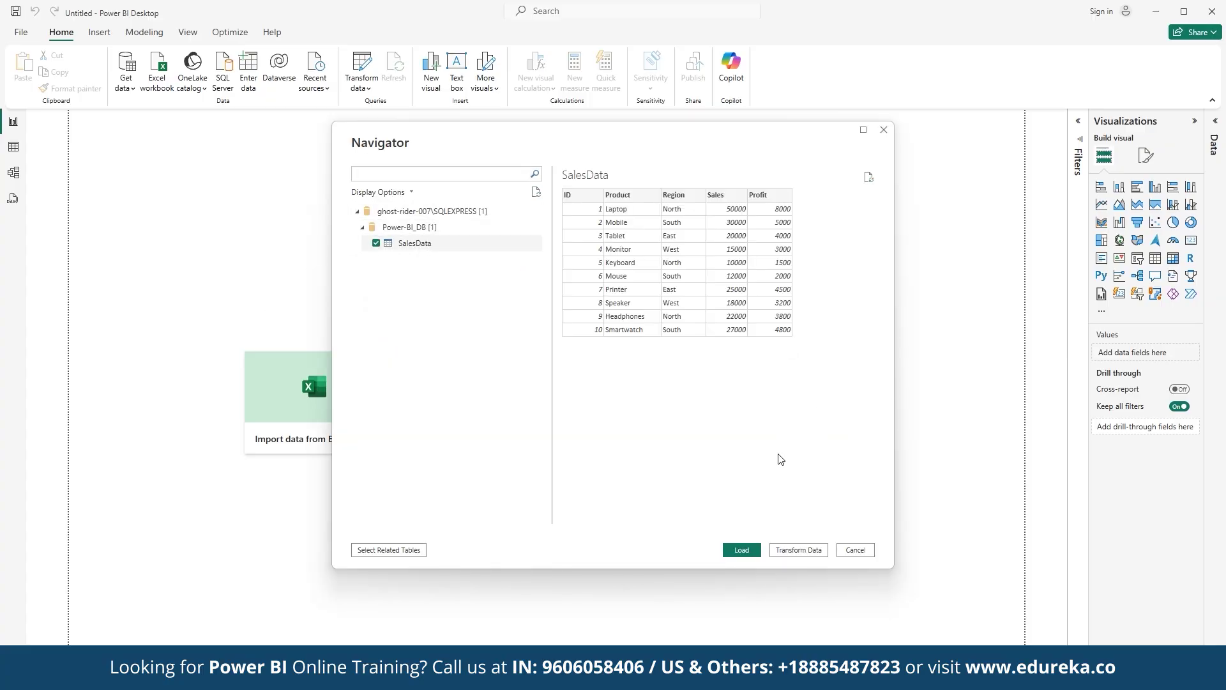
click(751, 552)
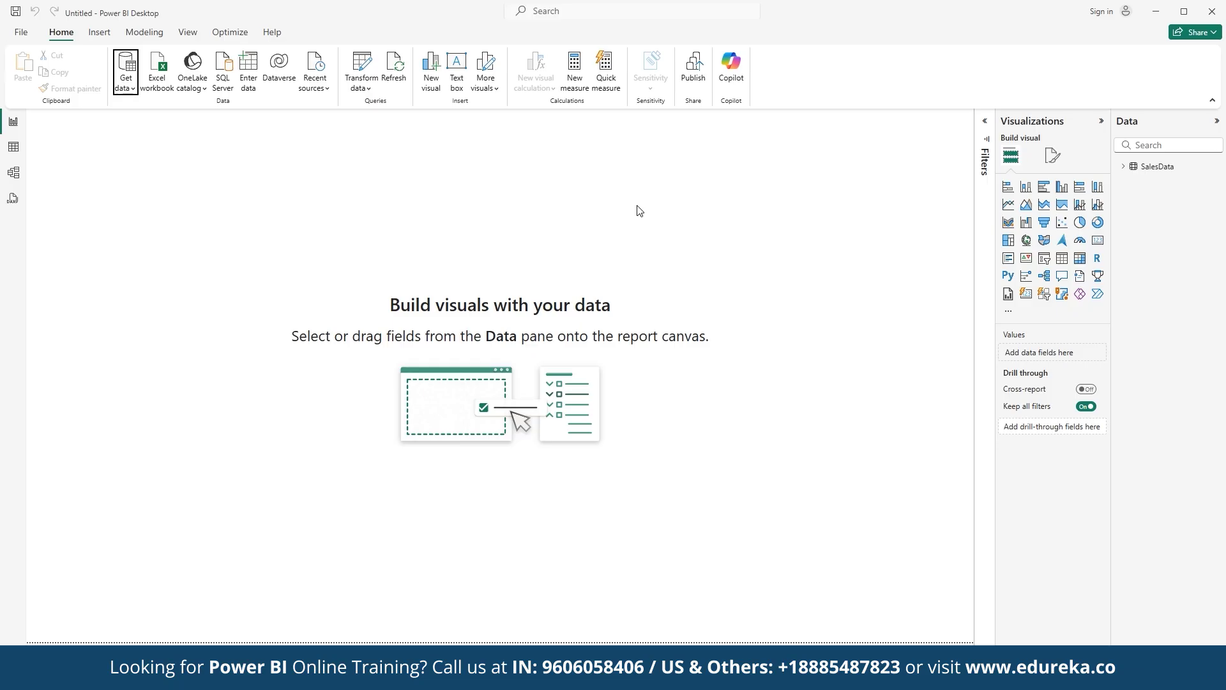
click(13, 147)
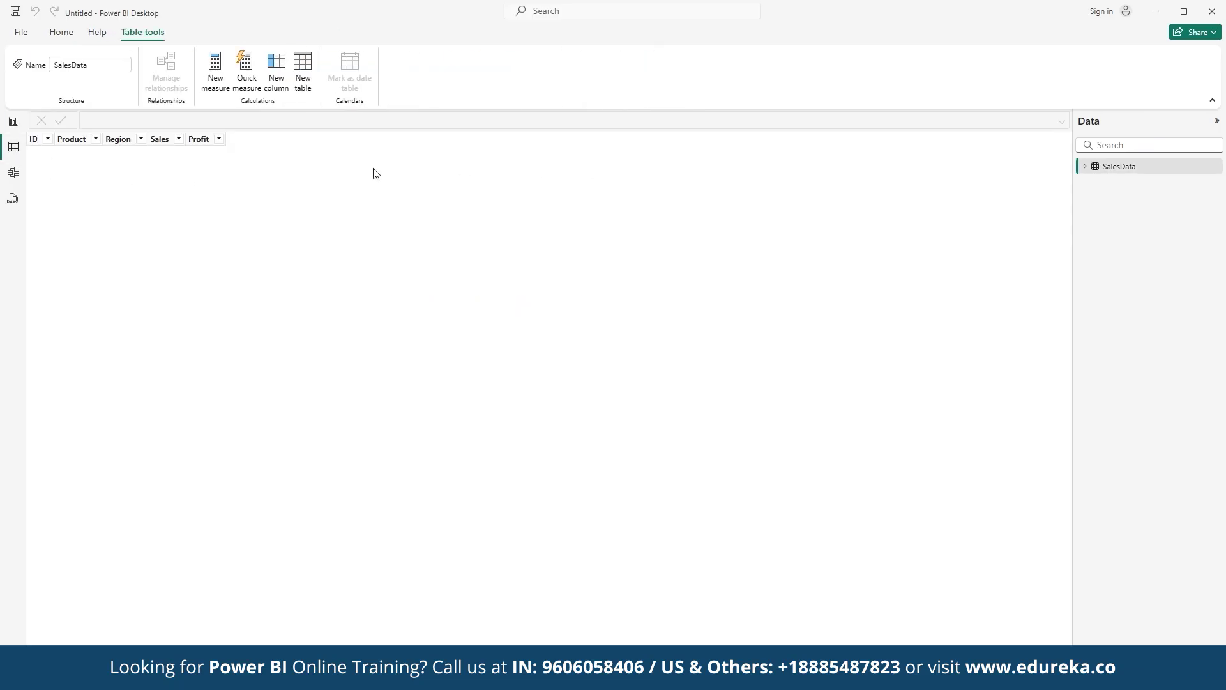
Examine the ID, Product, Region, Sales and Profit columns of the SalesData table in the table view
click(38, 140)
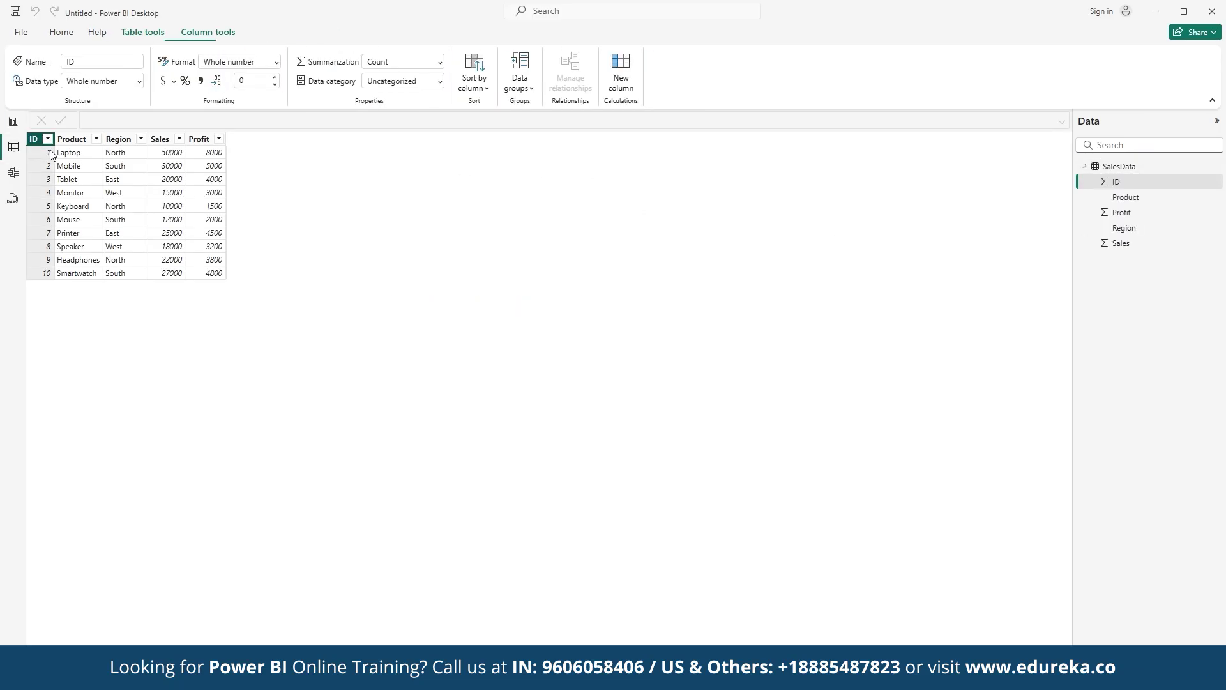
click(88, 168)
click(135, 165)
click(170, 163)
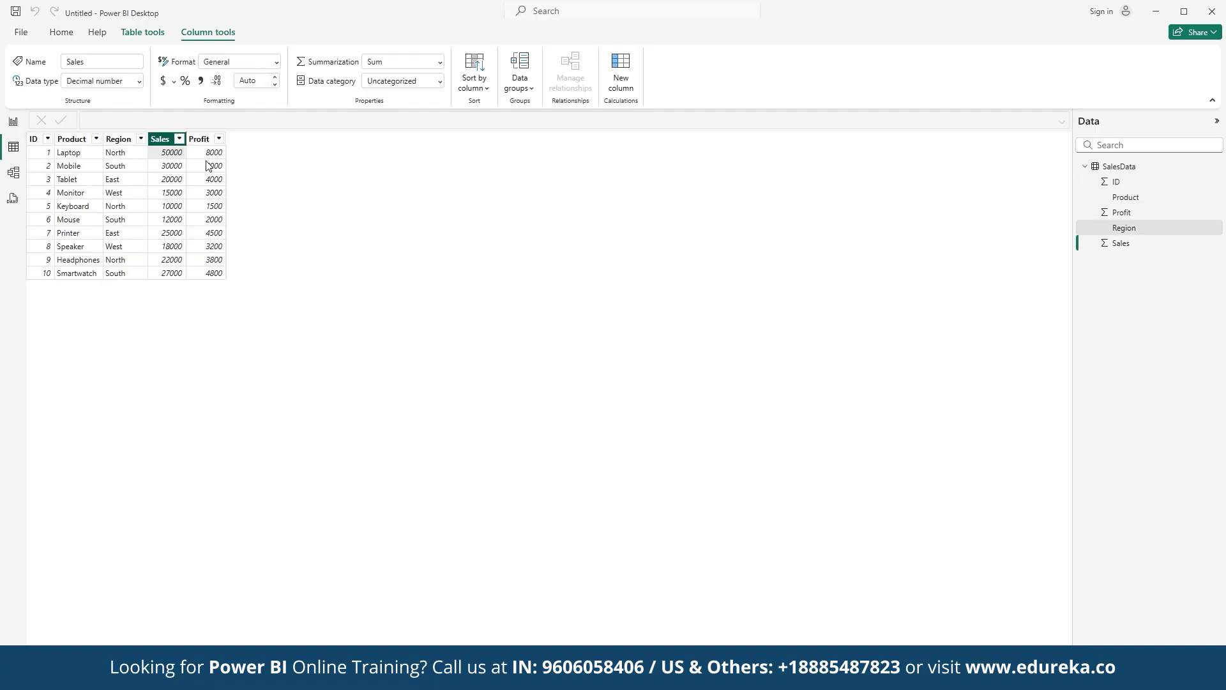
click(205, 166)
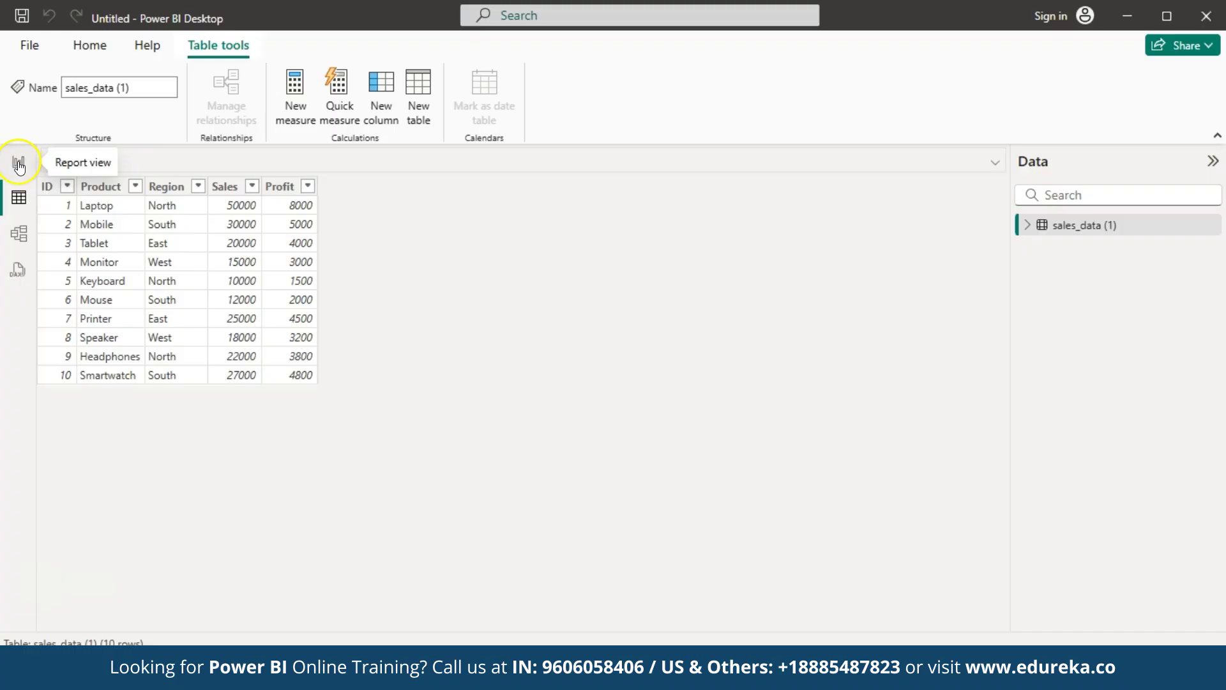
Add an empty clustered bar chart to the report page and collapse the Filters pane
click(16, 164)
click(393, 311)
click(1048, 161)
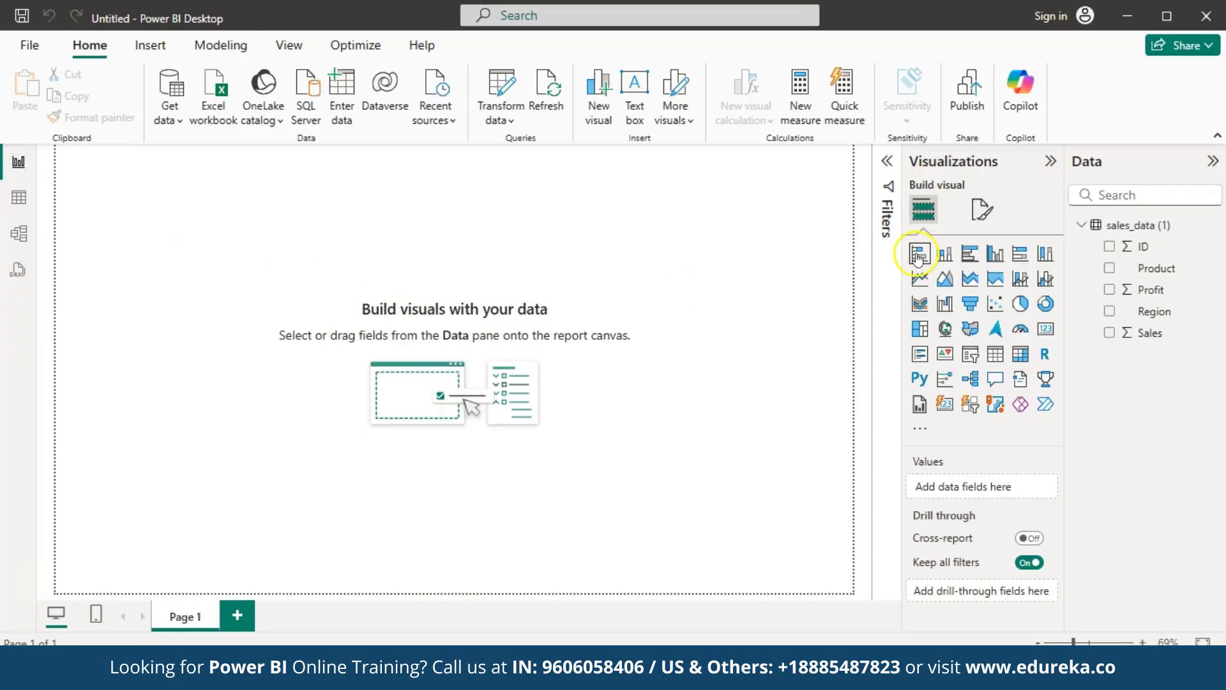
click(969, 253)
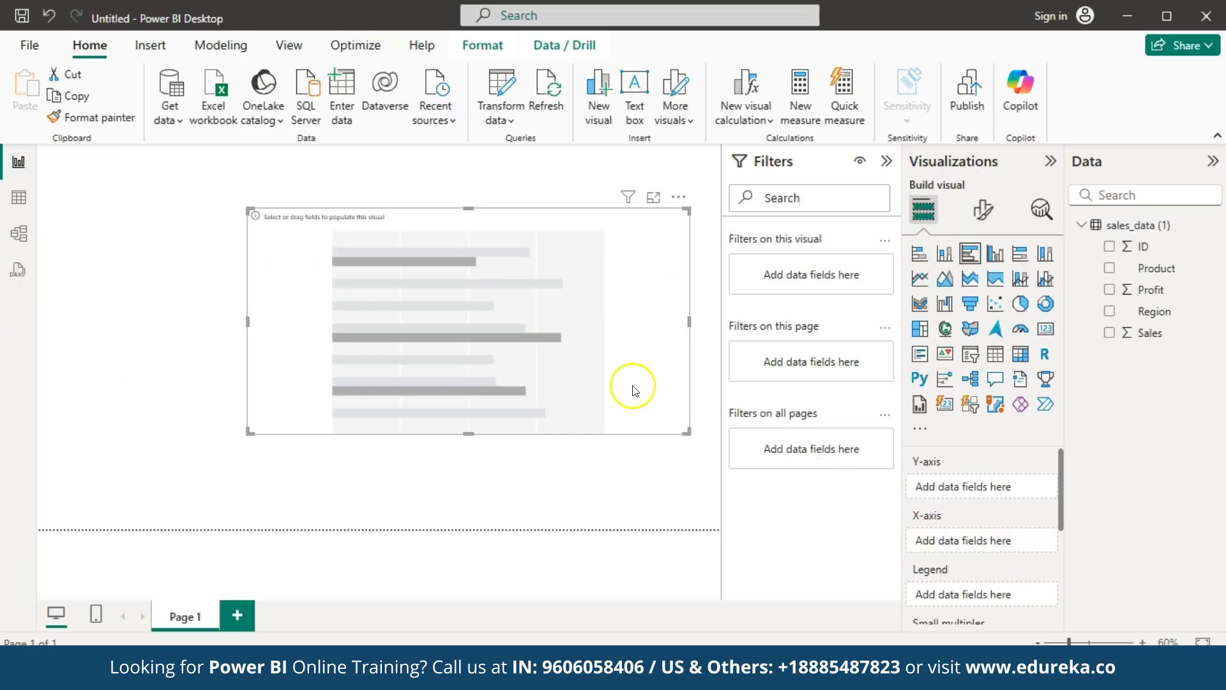
click(887, 161)
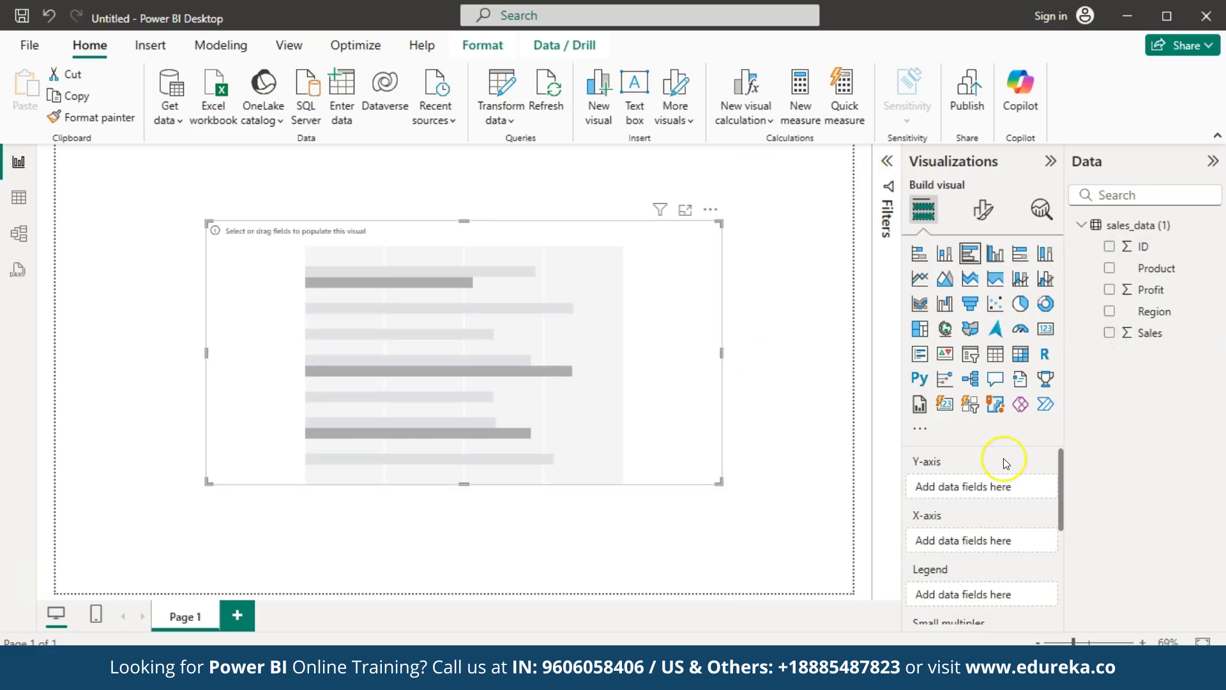
Assign Product to the bar chart's Y-axis and Profit to its X-axis, and enlarge the chart on the page
scroll(1004, 466, down, 2)
scroll(1034, 458, up, 2)
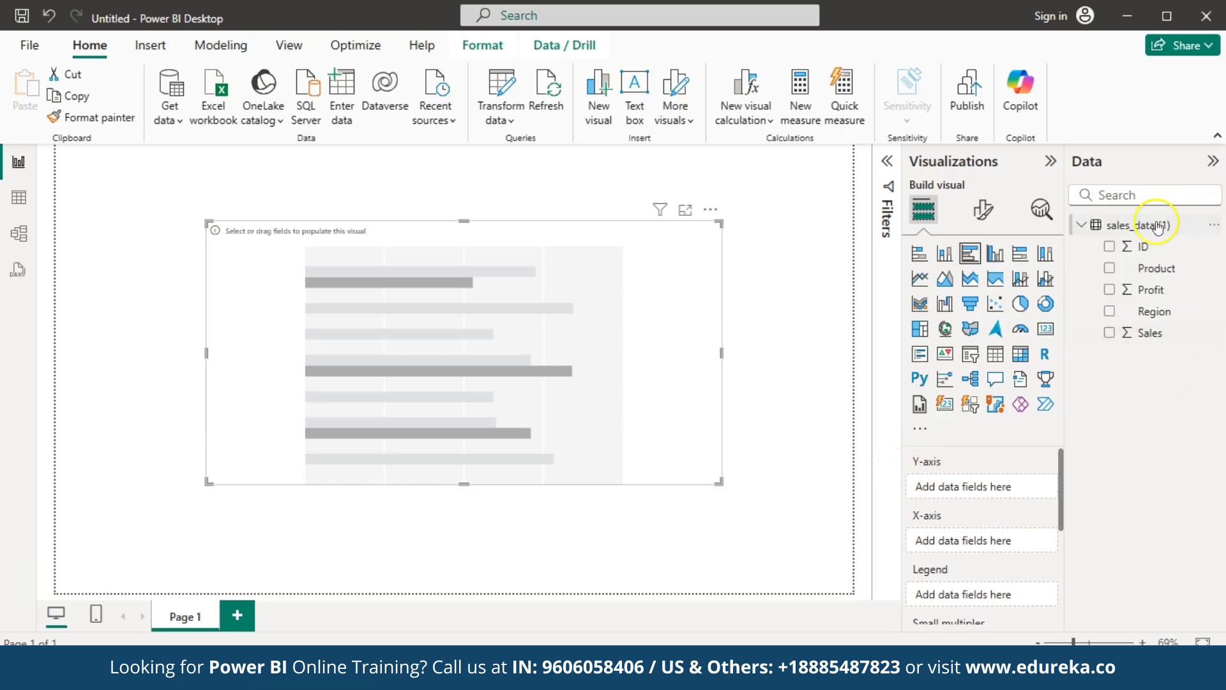
drag(1156, 268, 994, 485)
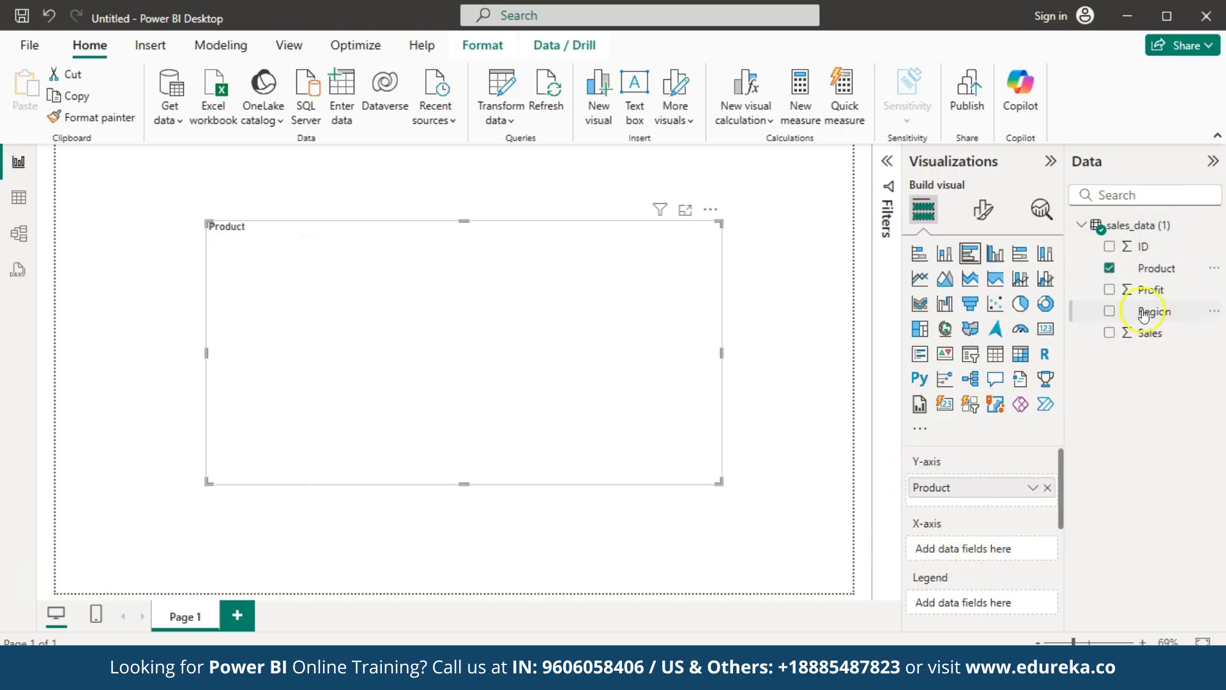
drag(1150, 290, 973, 550)
drag(719, 483, 792, 542)
click(573, 443)
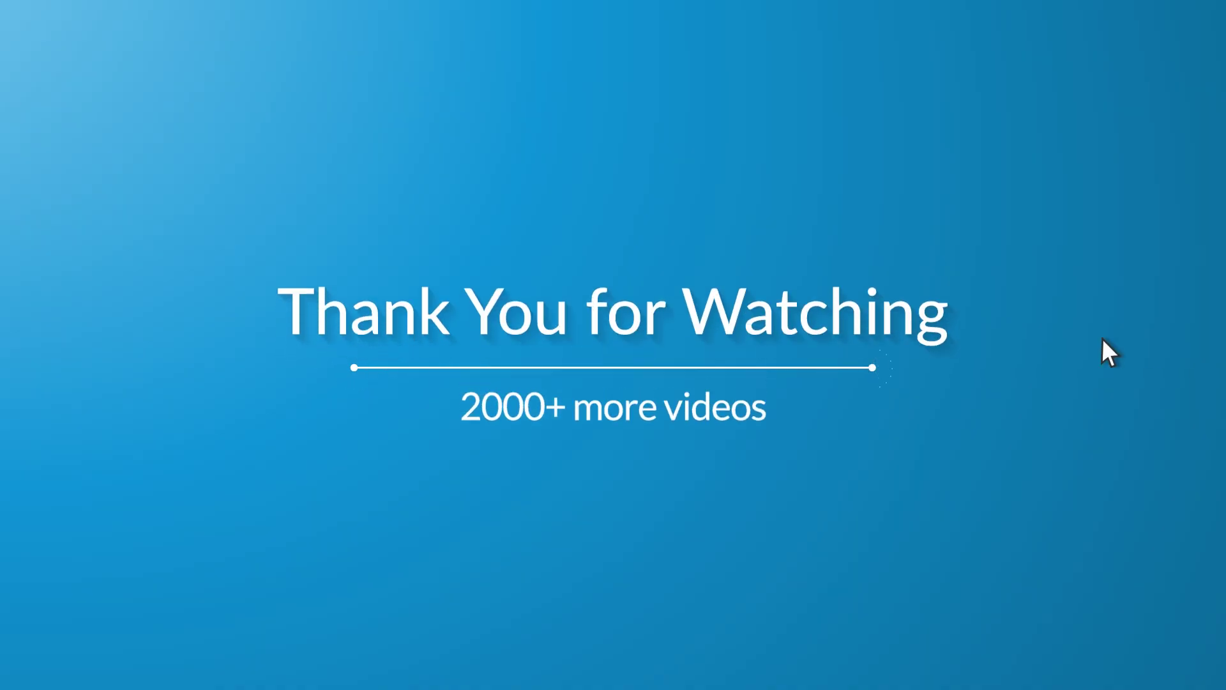
mouse_move(684, 377)
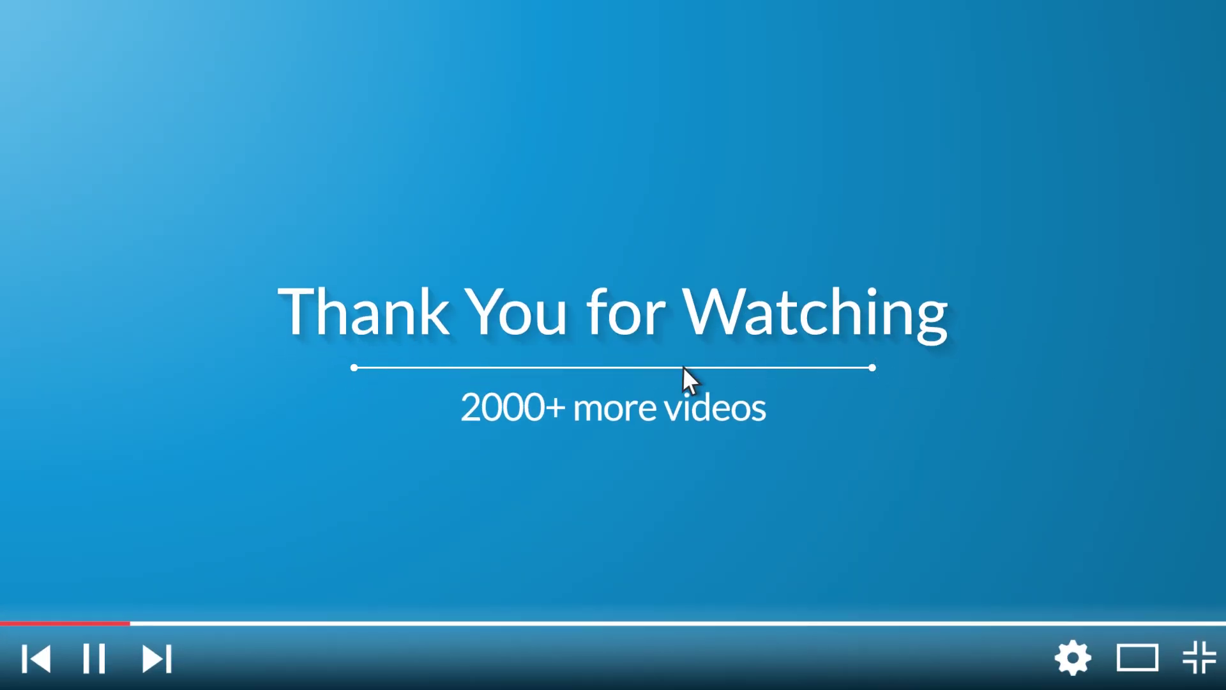
click(575, 493)
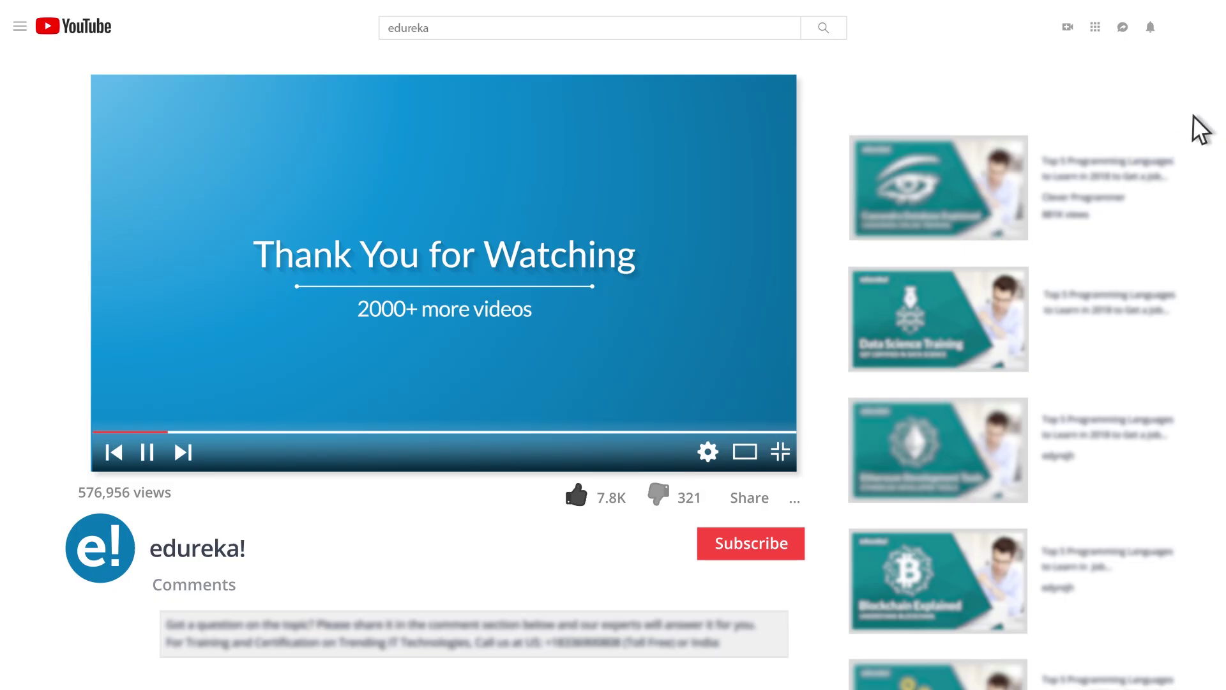
drag(1194, 115, 1194, 336)
click(753, 541)
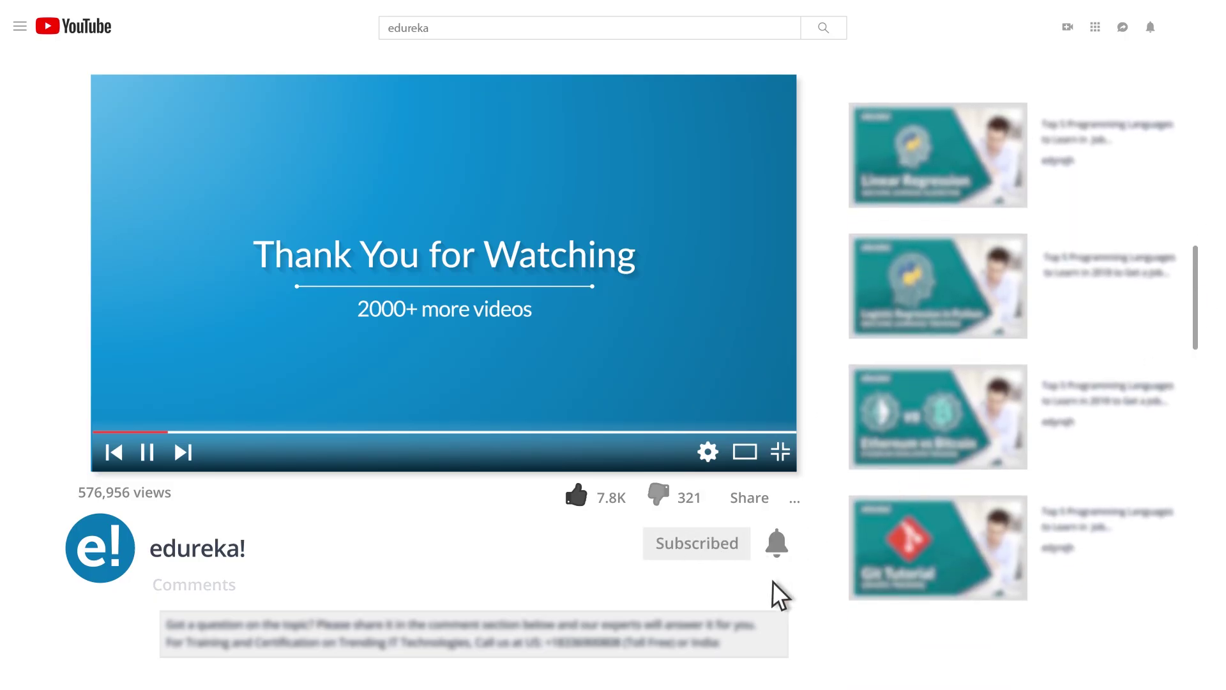